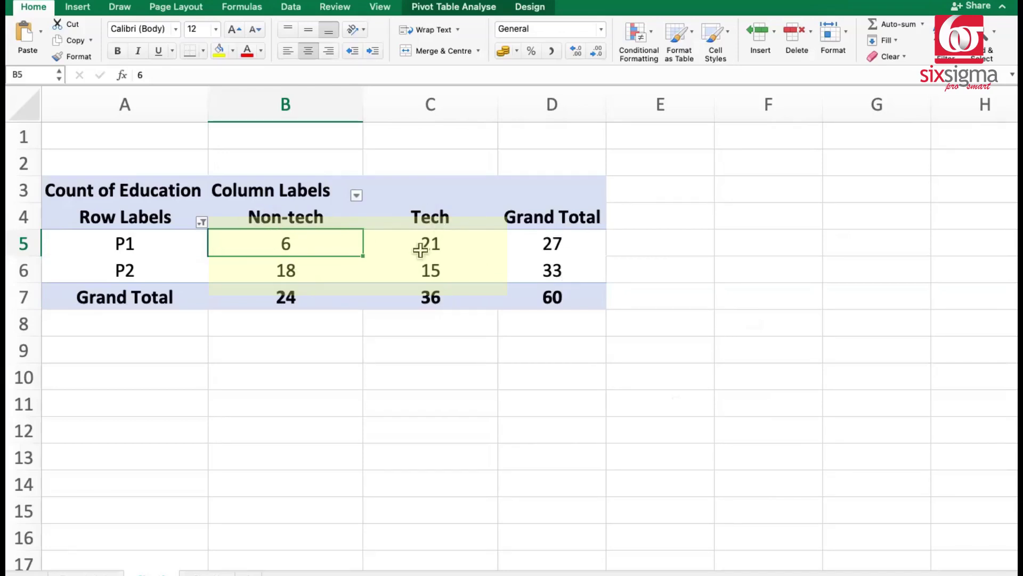
# Enter =(2-1)*(2-1) in D10 so the degrees of freedom show 1
pyautogui.click(522, 378)
pyautogui.write('(')
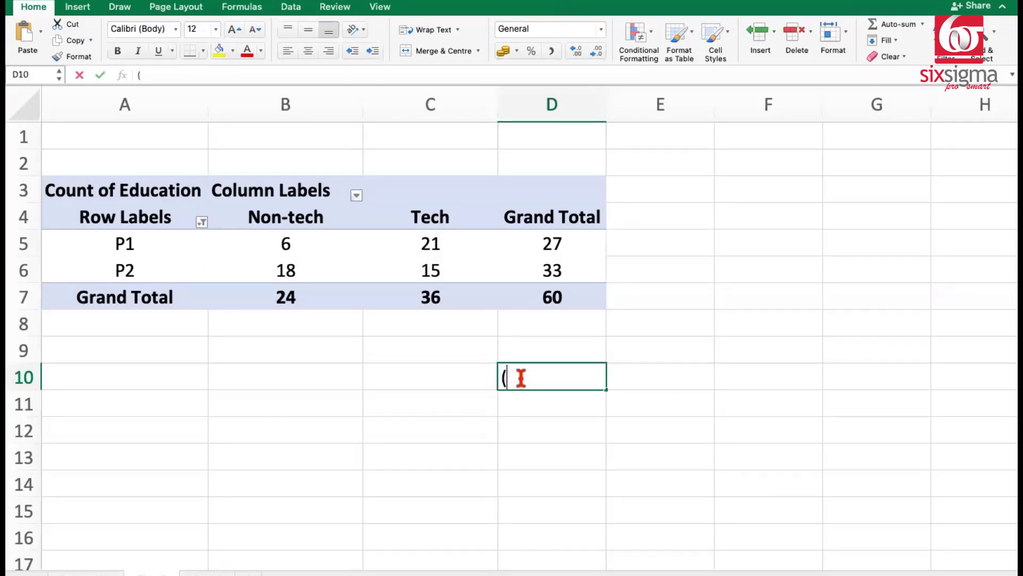
pyautogui.write('2-')
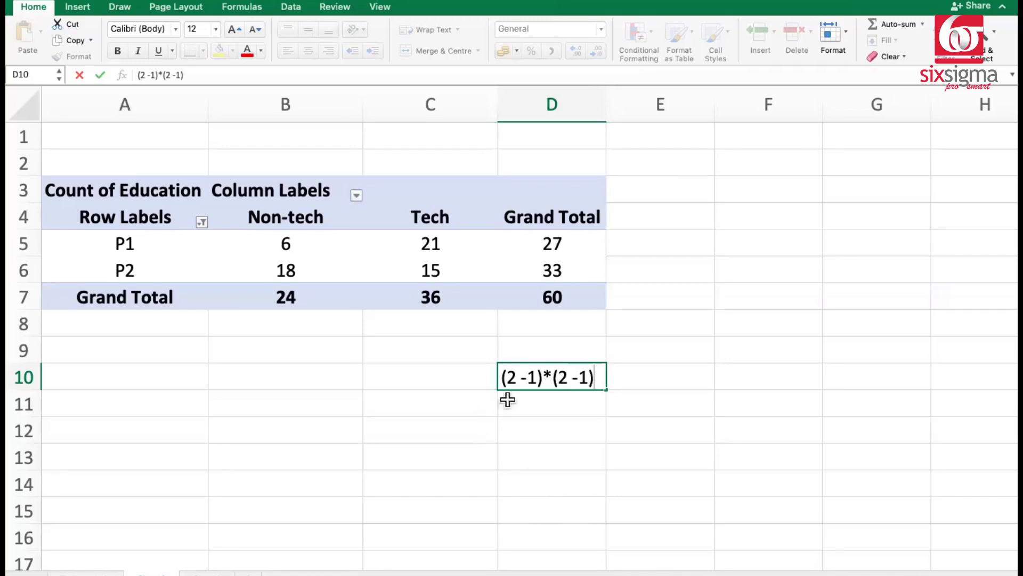
pyautogui.click(502, 377)
pyautogui.write('=')
pyautogui.press('Return')
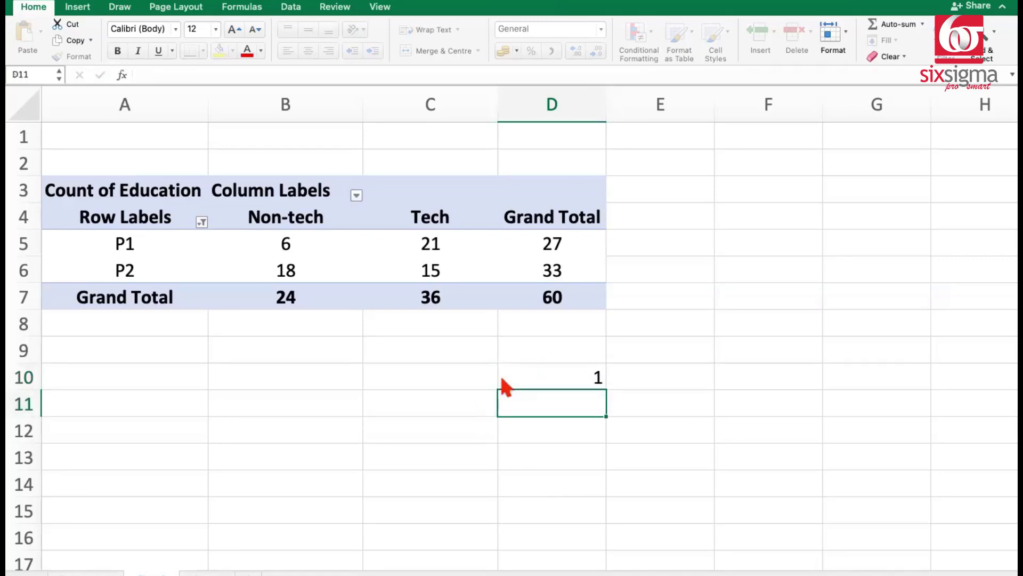
pyautogui.click(584, 379)
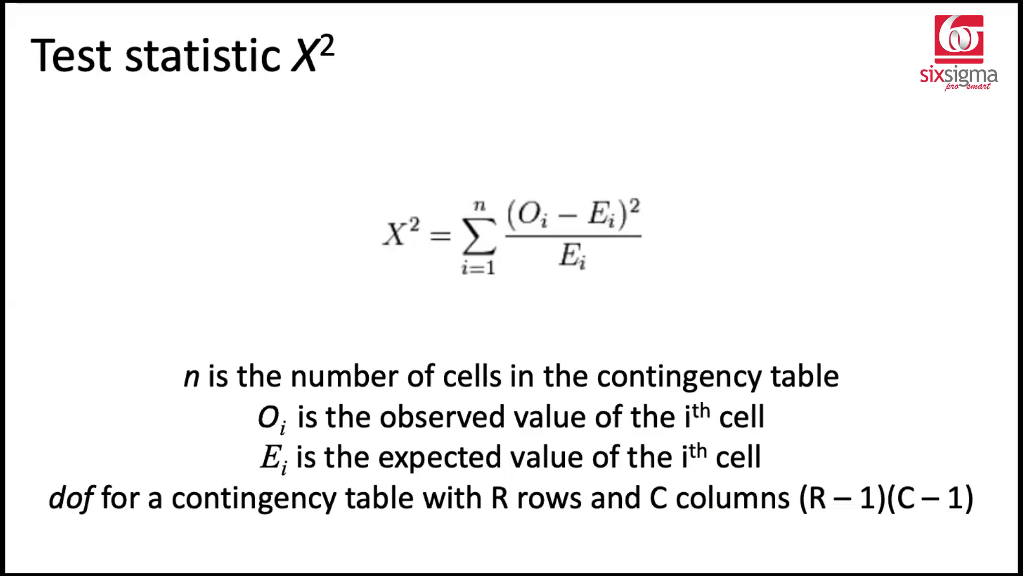
# Advance the presentation past the Test statistic X² slide
pyautogui.press('Right')
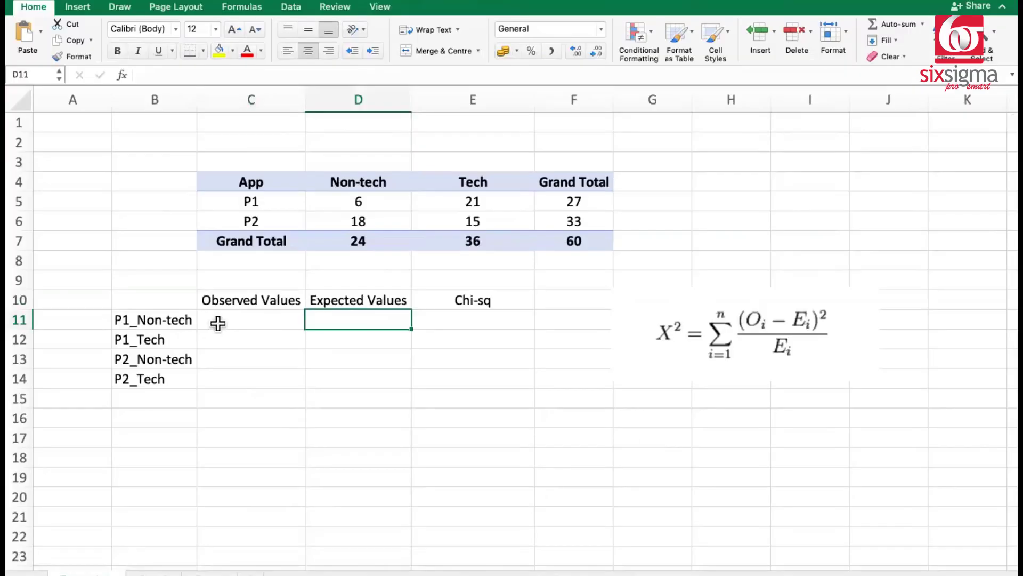
# Enter the observed counts 6, 21, 18 and 15 into C11:C14 from the summary table
pyautogui.click(221, 320)
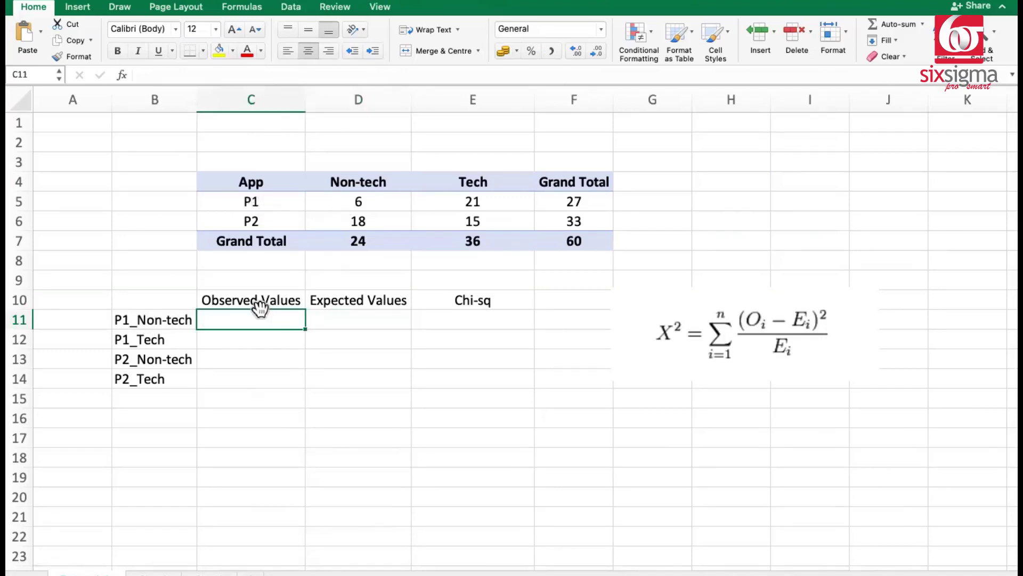
pyautogui.write('6')
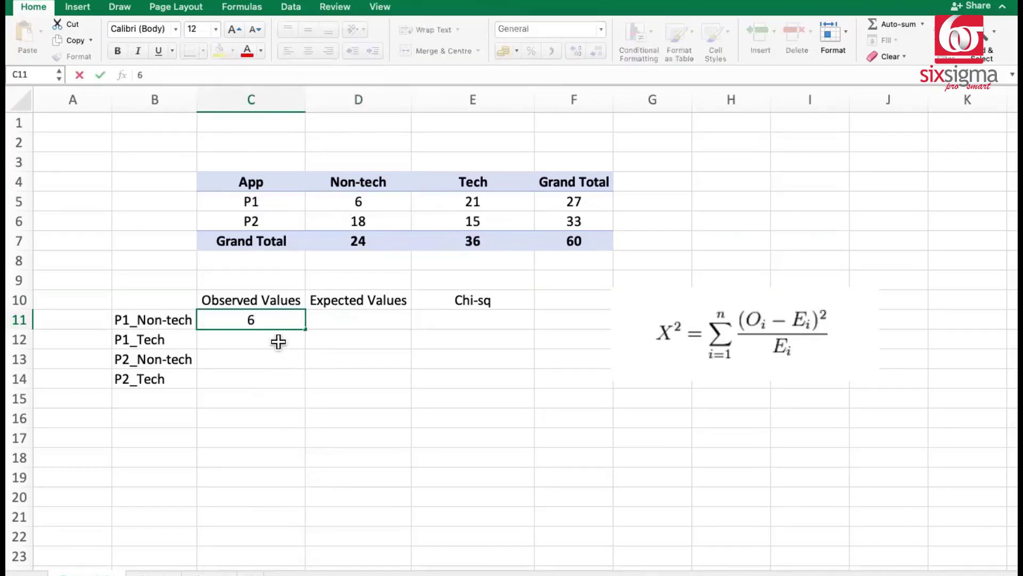
pyautogui.click(276, 341)
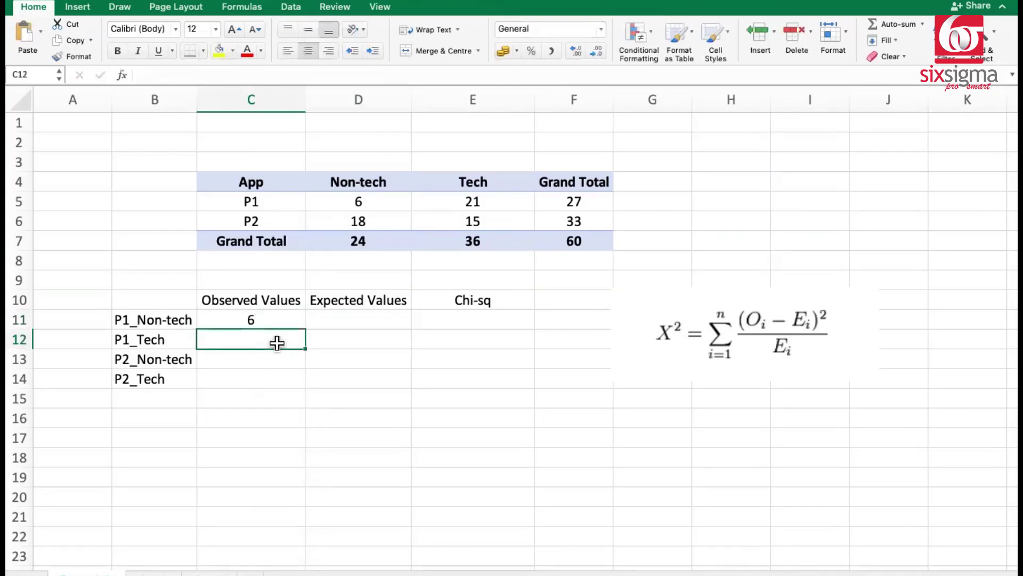
pyautogui.write('21')
pyautogui.doubleClick(447, 207)
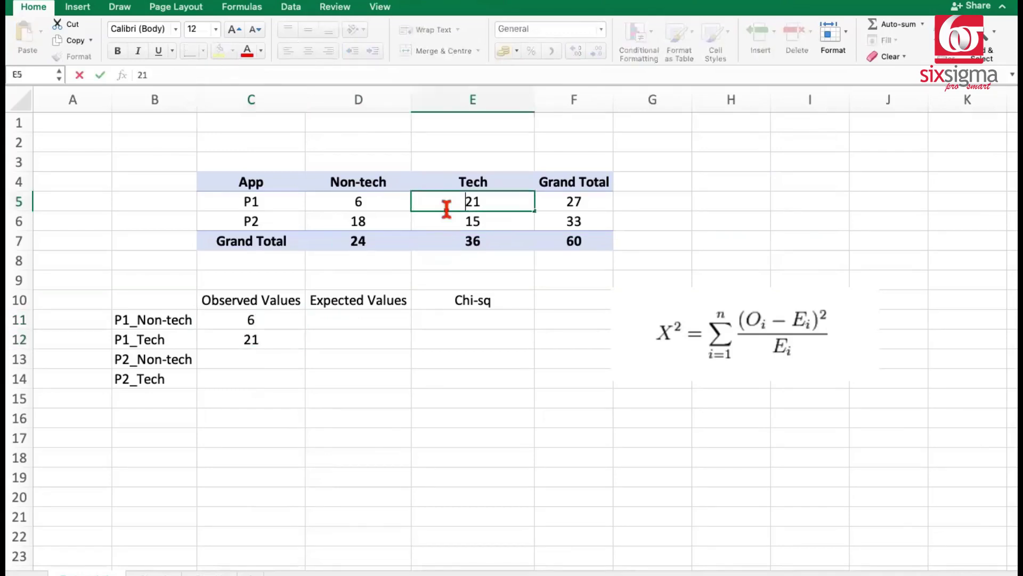
pyautogui.click(258, 357)
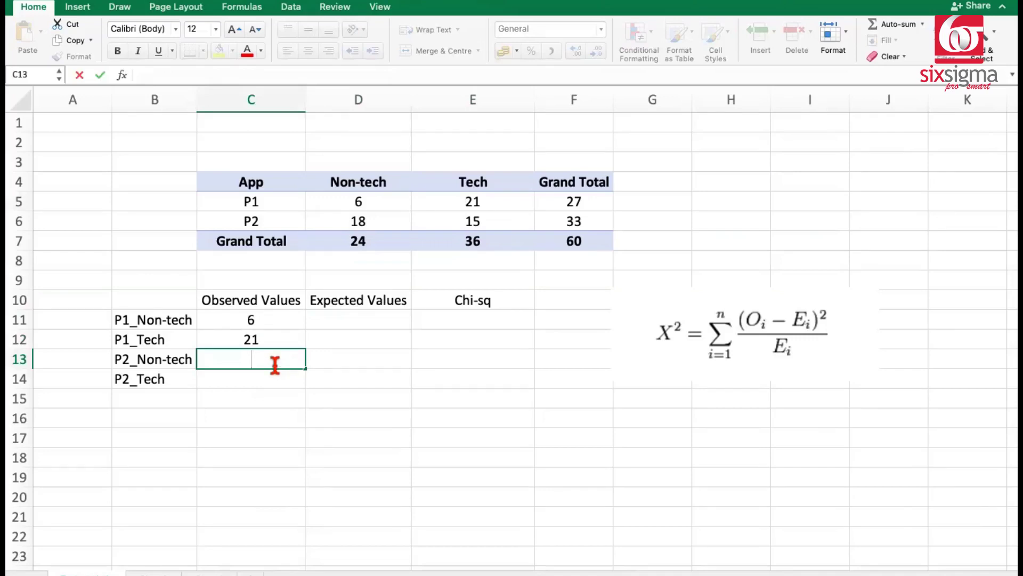
pyautogui.write('18')
pyautogui.click(367, 226)
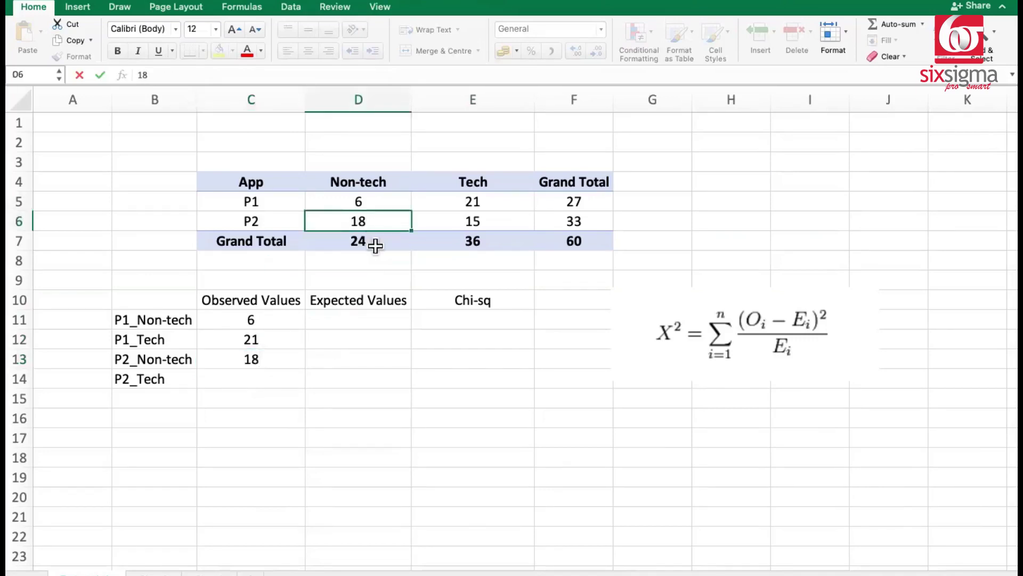
pyautogui.click(241, 387)
pyautogui.write('15')
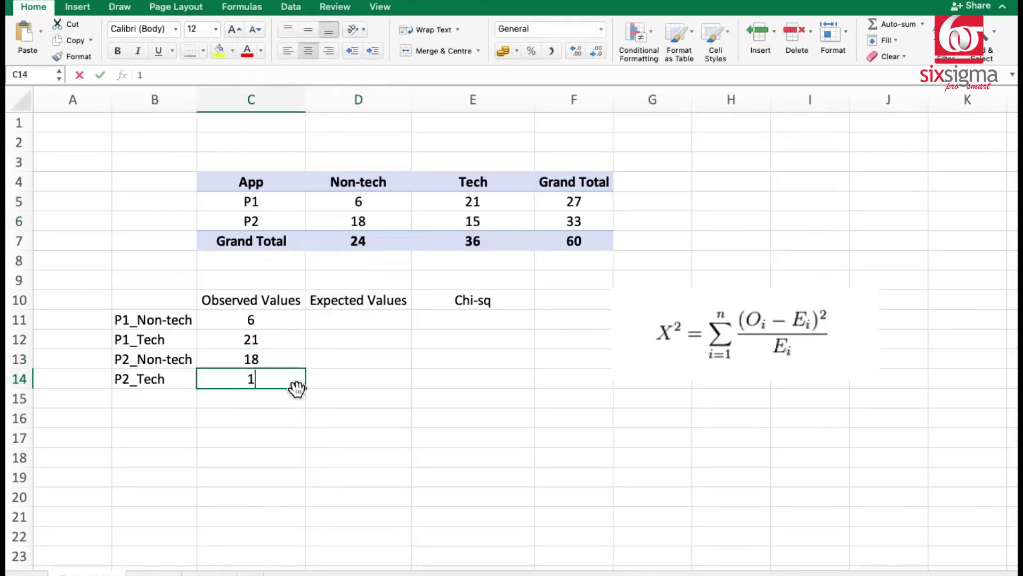
pyautogui.click(297, 412)
pyautogui.click(368, 321)
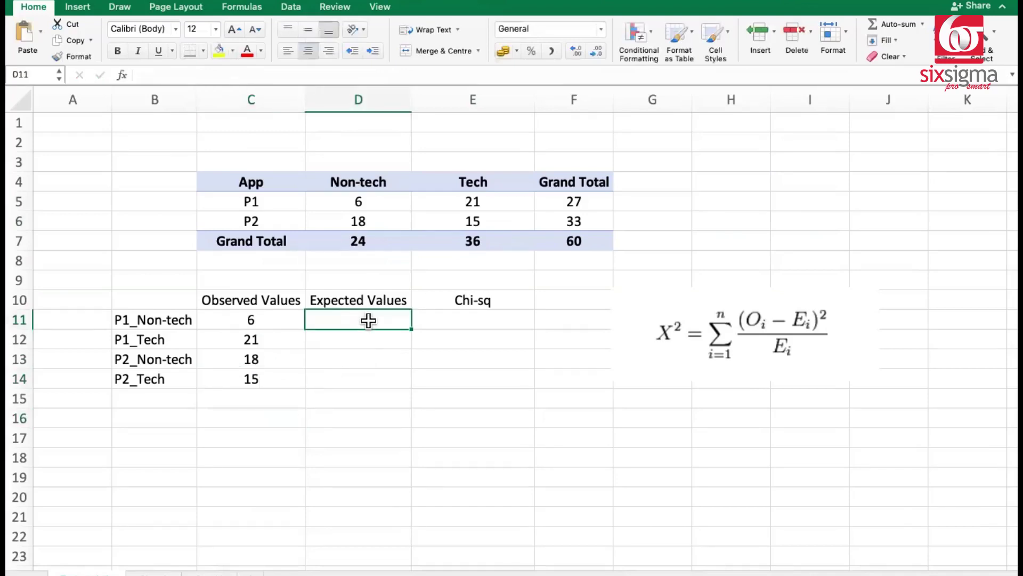
# Compute the P1_Non-tech expected value 10.8 as row total 27 × Non-tech total 24 ÷ 60
pyautogui.write('=')
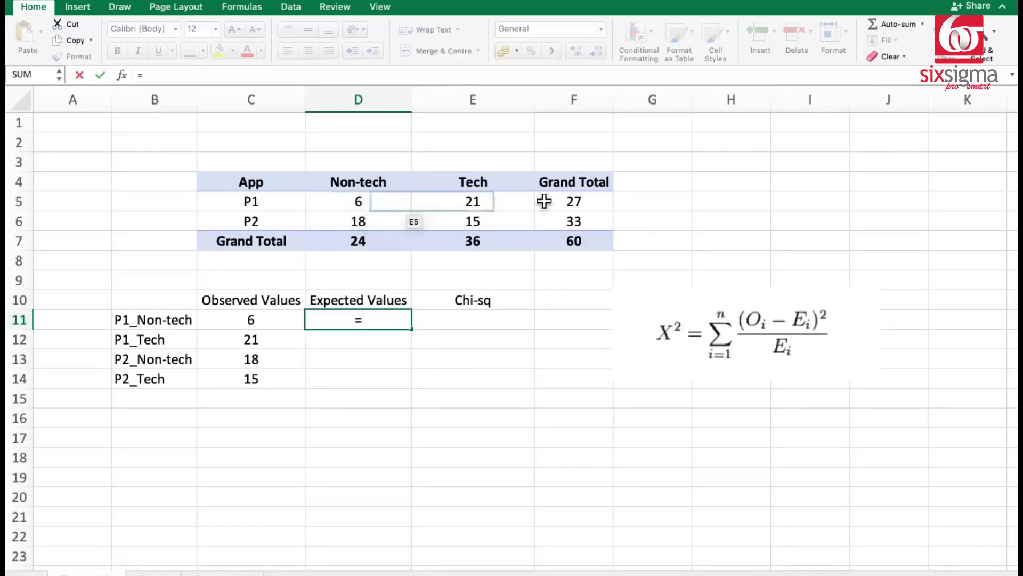
pyautogui.click(571, 201)
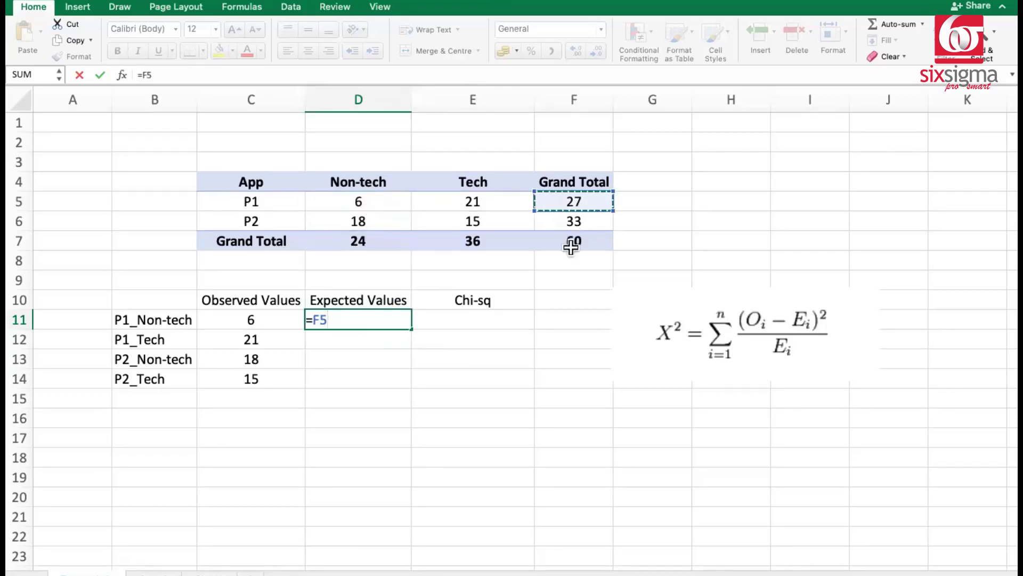
pyautogui.write('*')
pyautogui.click(363, 245)
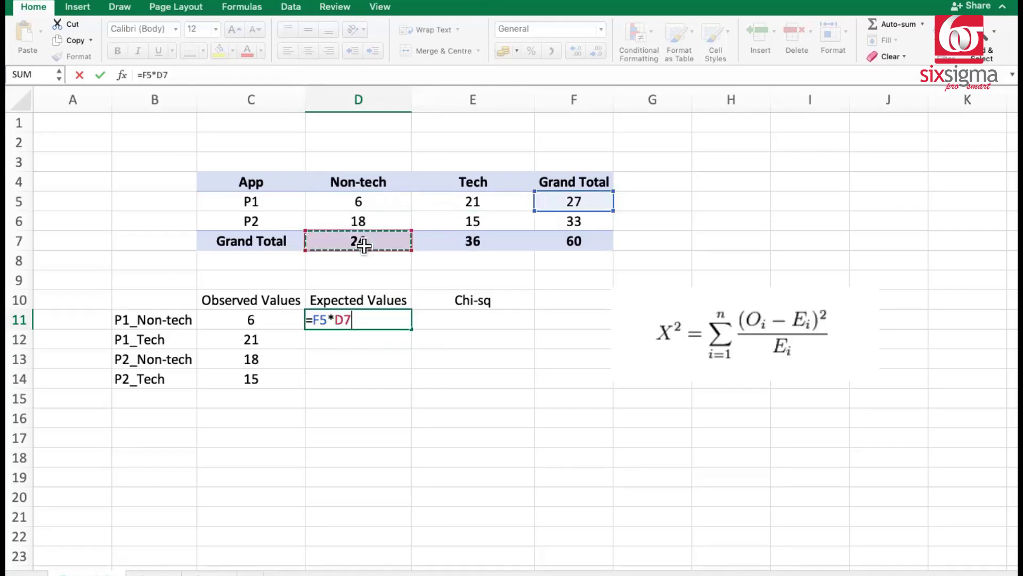
pyautogui.write('/')
pyautogui.click(588, 247)
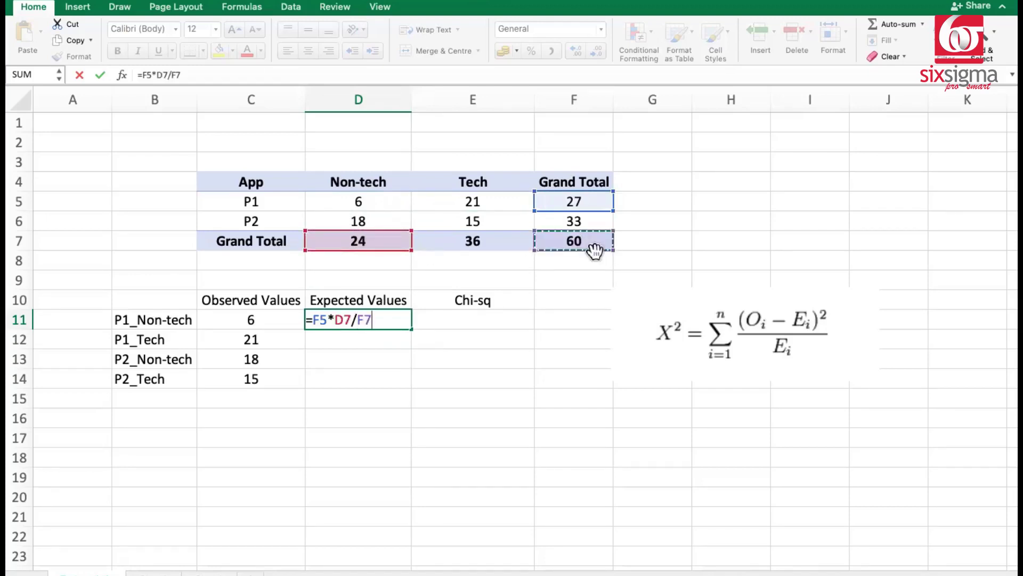
pyautogui.press('Return')
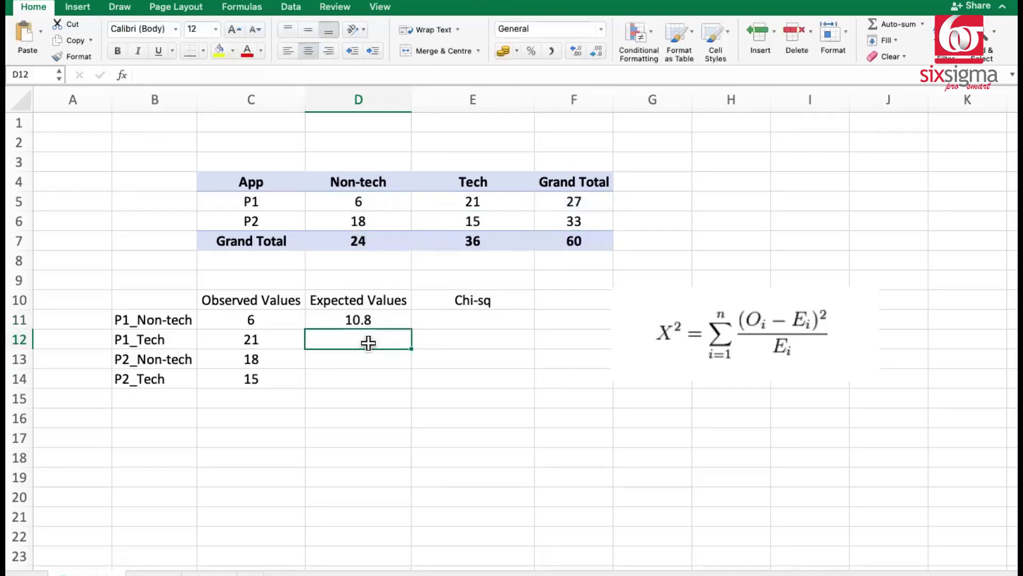
# Compute the P1_Tech expected value 16.2 as row total 27 × Tech total 36 ÷ 60
pyautogui.write('=')
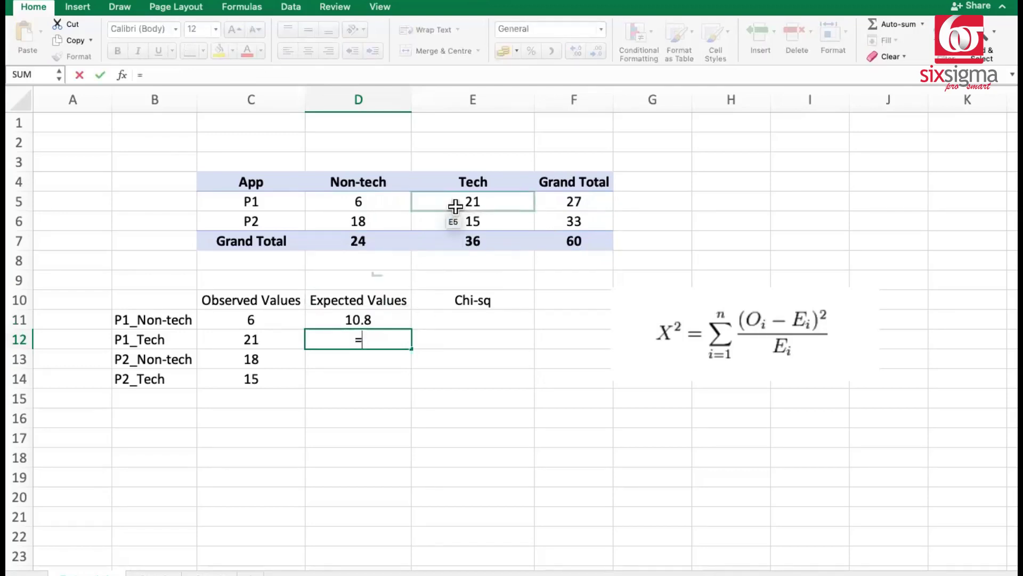
pyautogui.click(557, 204)
pyautogui.write('*')
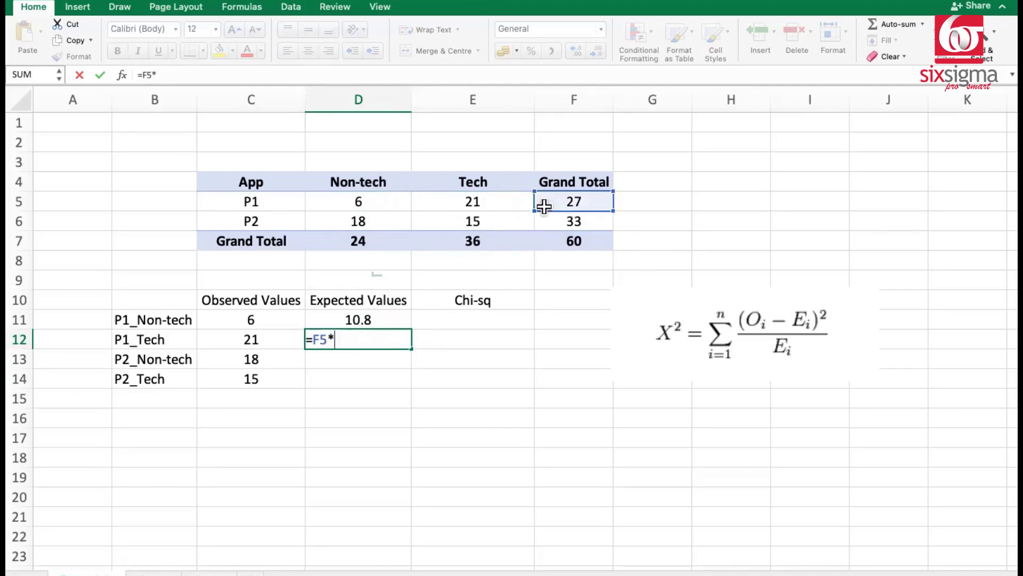
pyautogui.click(475, 242)
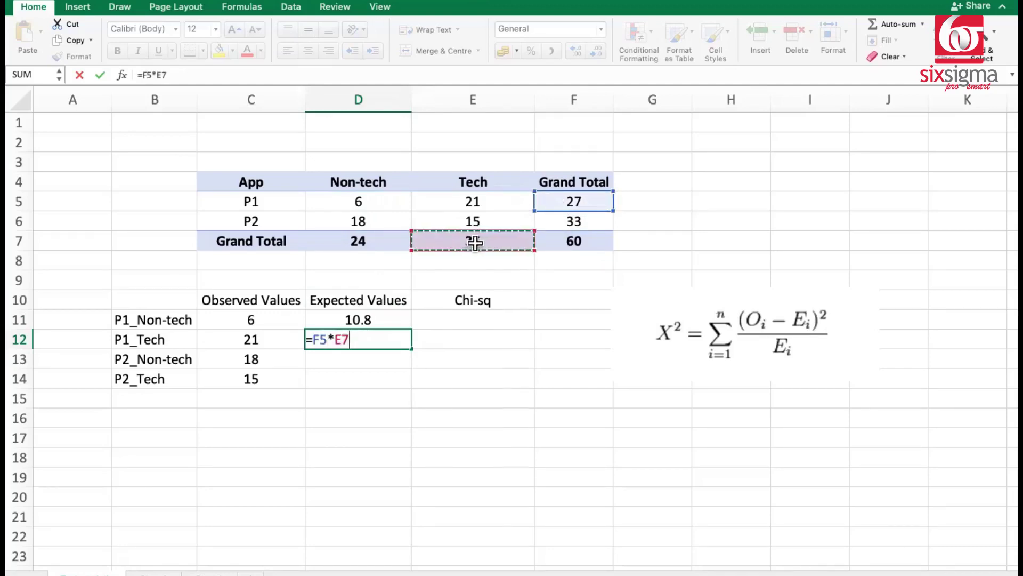
pyautogui.write('/')
pyautogui.click(574, 240)
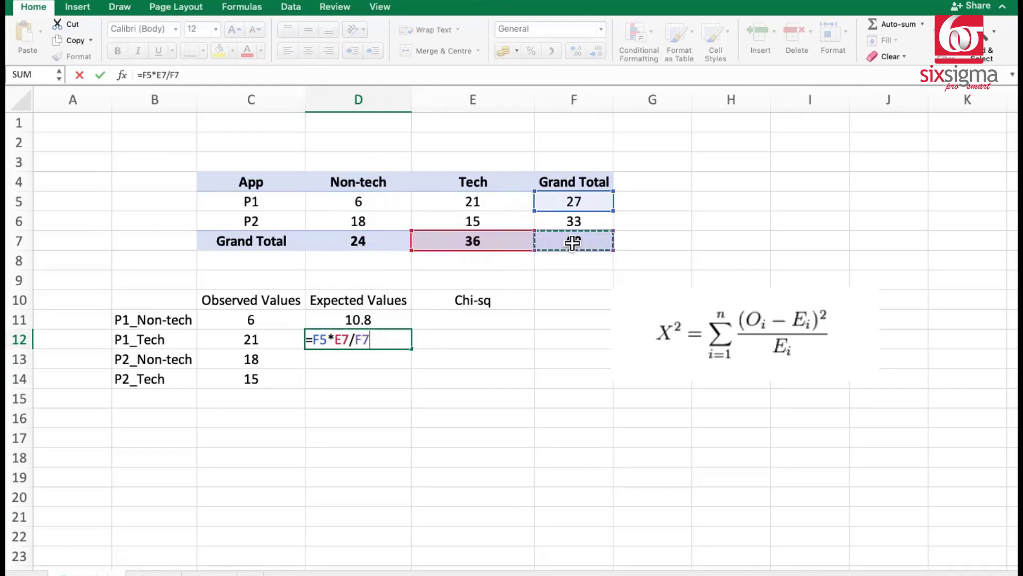
pyautogui.press('Return')
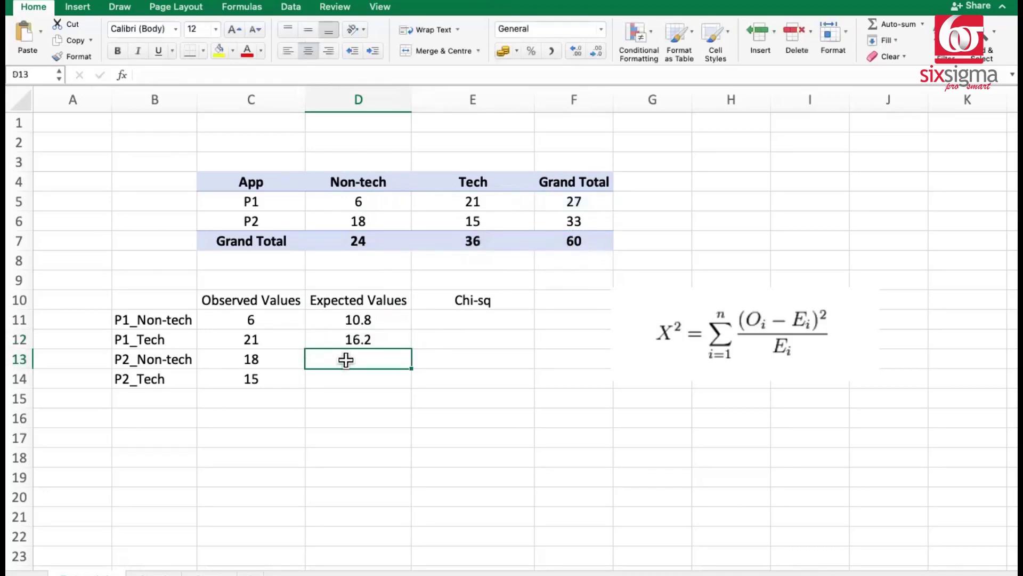
# Compute the P2_Non-tech expected value 13.2 as row total 33 × Non-tech total 24 ÷ 60
pyautogui.write('=')
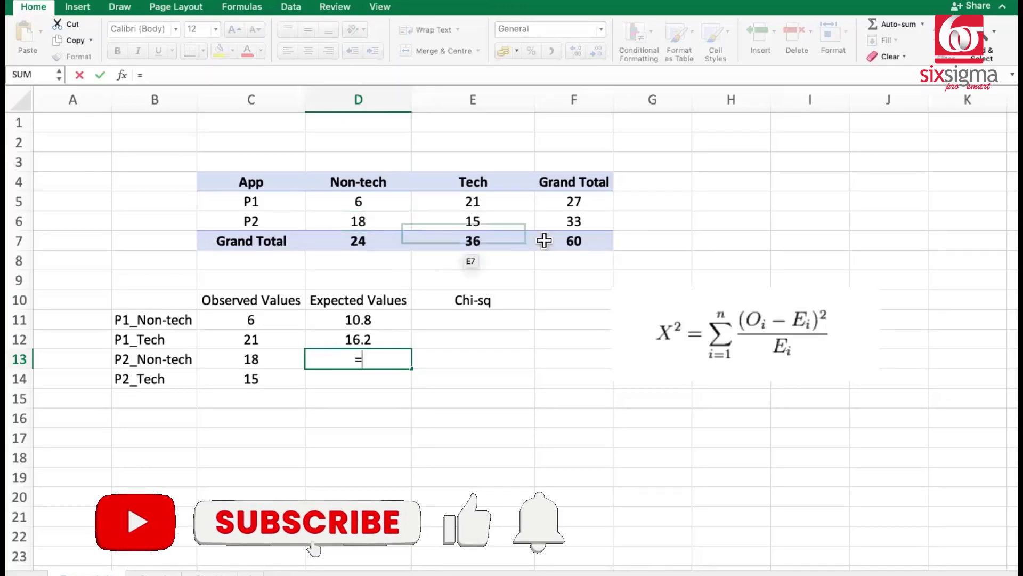
pyautogui.click(562, 223)
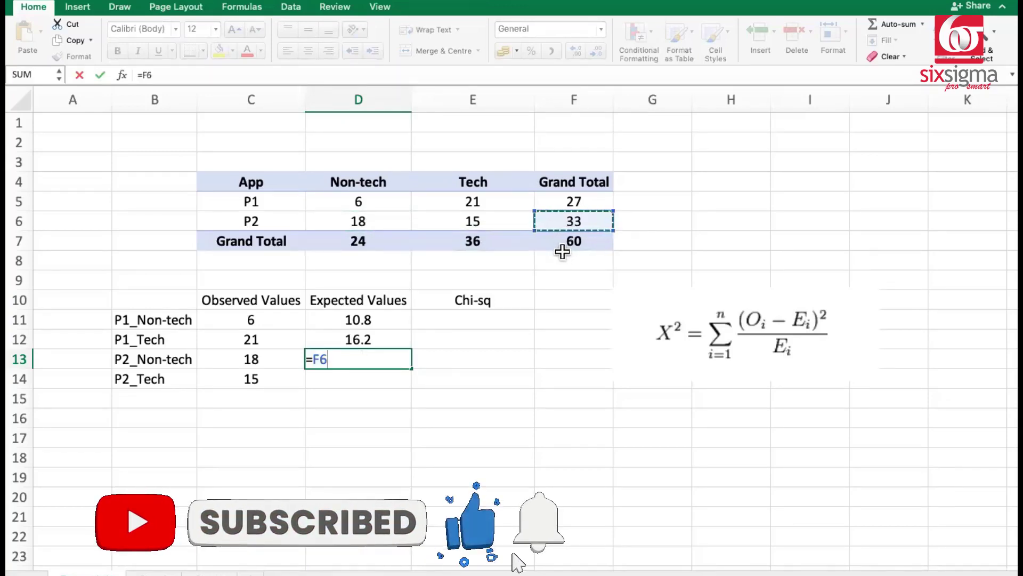
pyautogui.write('*')
pyautogui.click(378, 242)
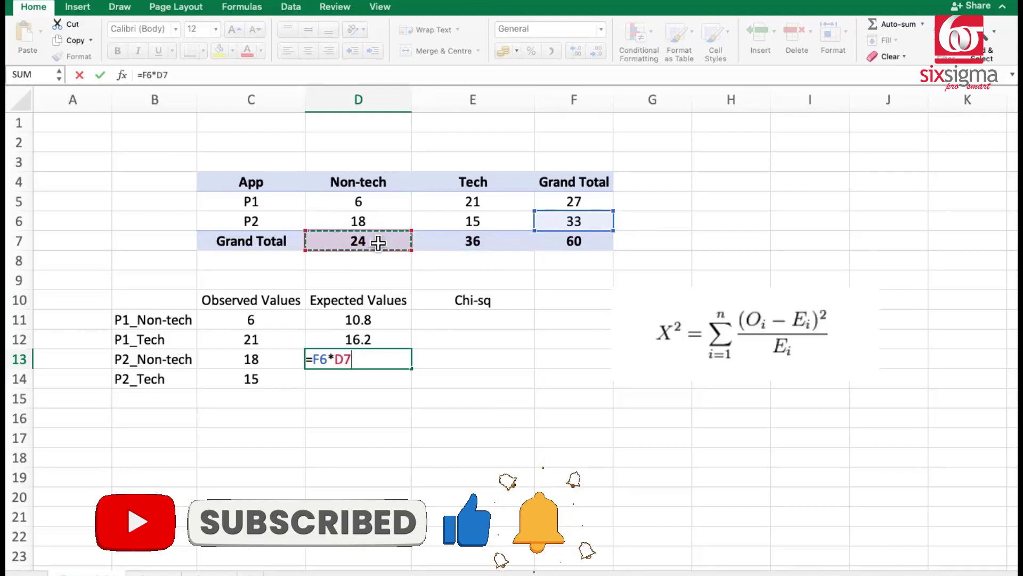
pyautogui.write('/')
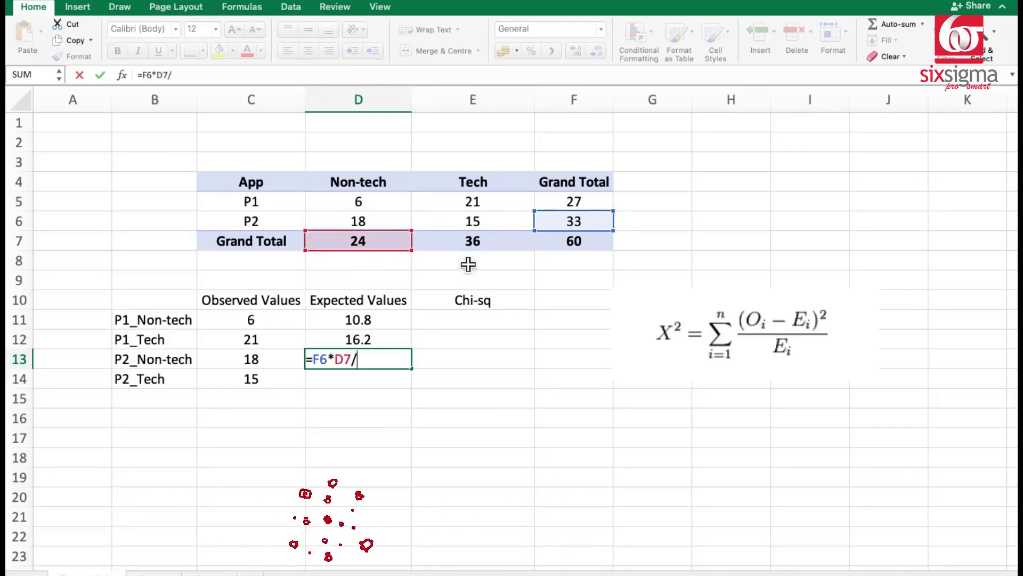
pyautogui.click(565, 241)
pyautogui.press('Return')
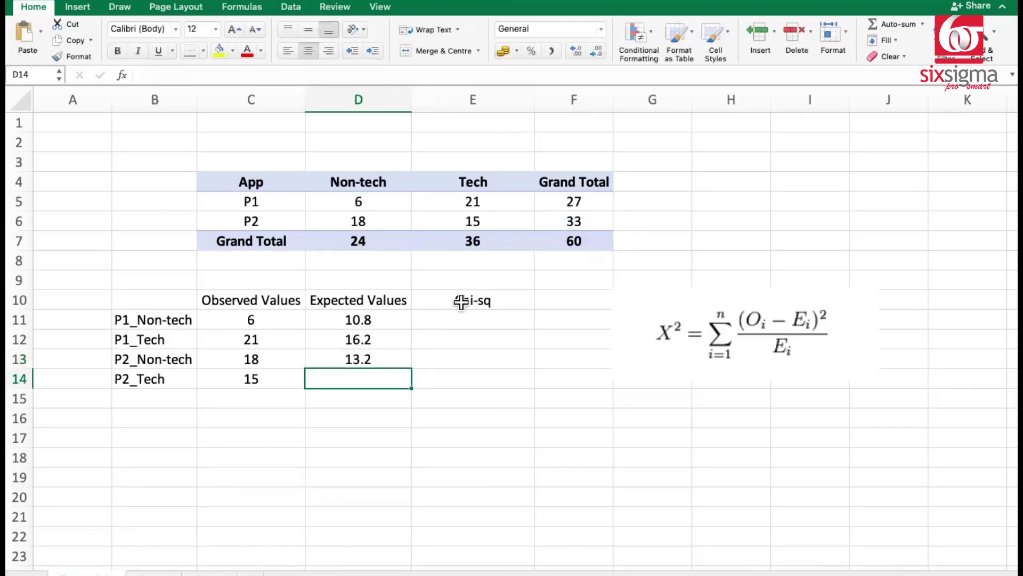
# Compute the P2_Tech expected value 19.8 as the P2 row total × Tech total ÷ 60
pyautogui.write('=')
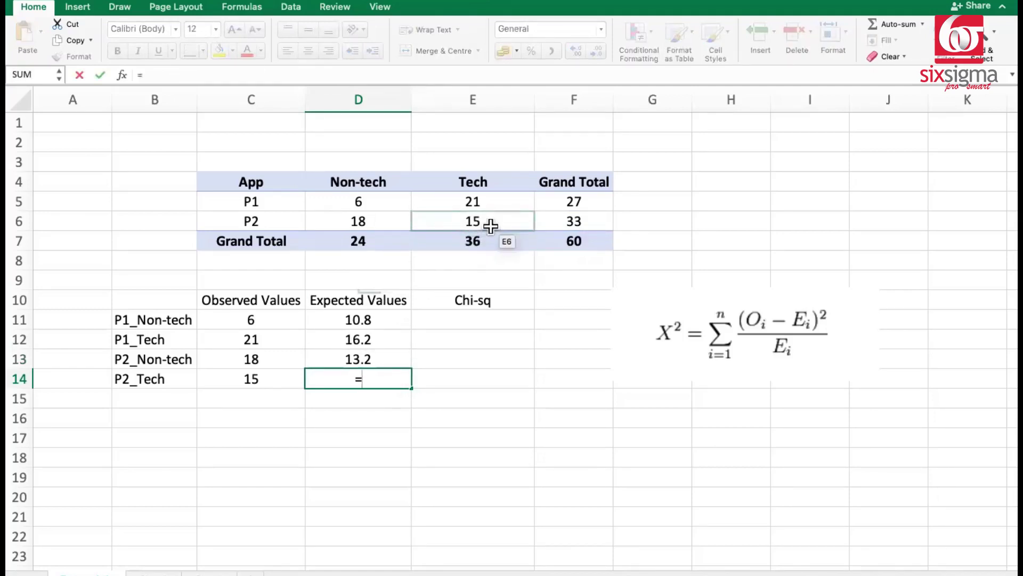
pyautogui.click(573, 222)
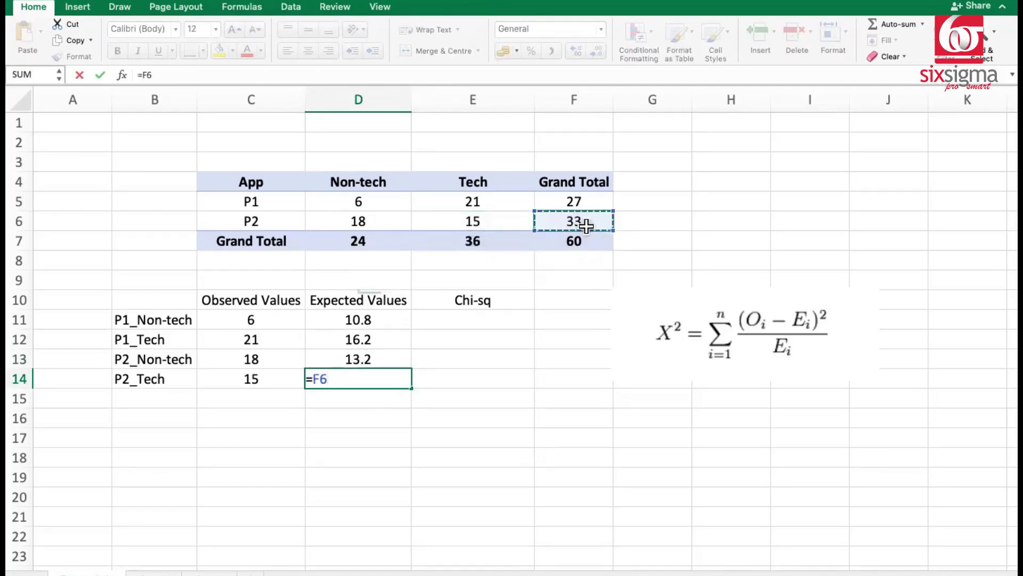
pyautogui.write('*')
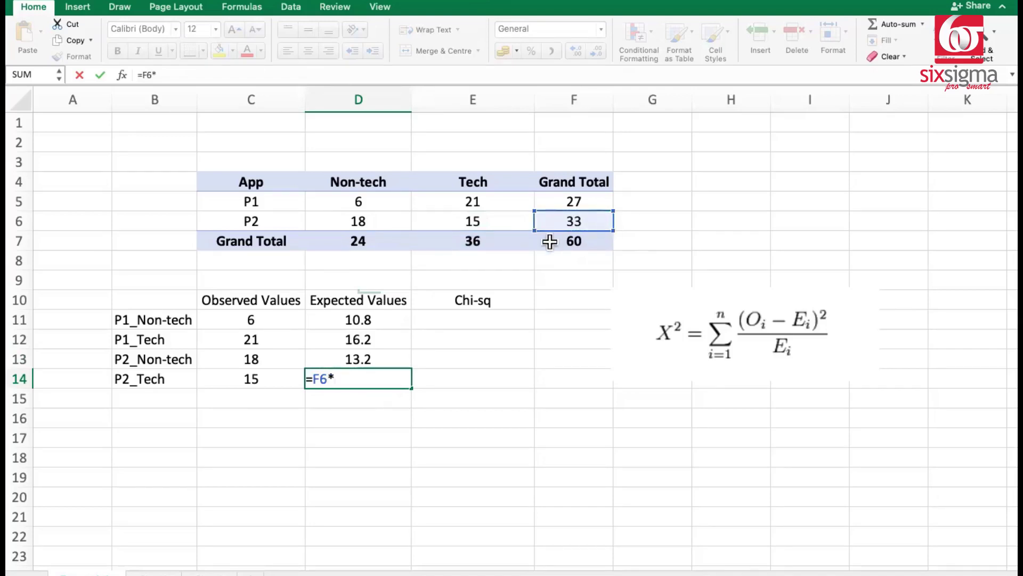
pyautogui.click(488, 244)
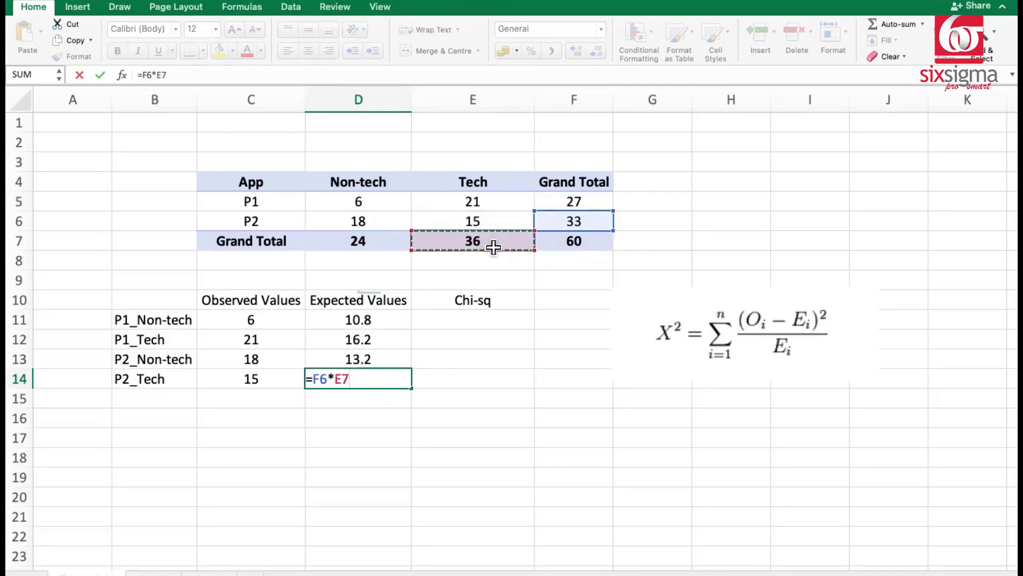
pyautogui.write('/')
pyautogui.click(568, 246)
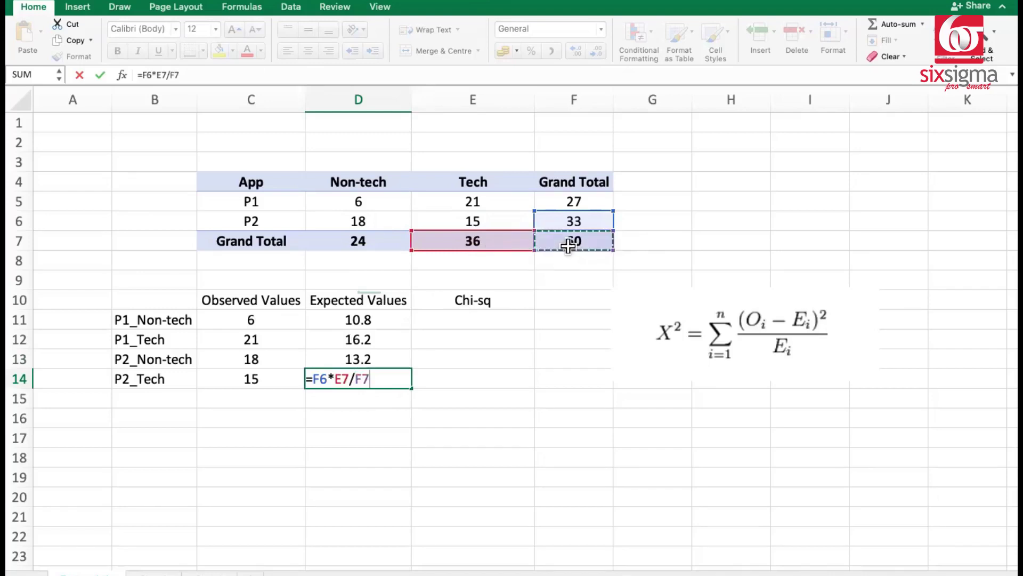
pyautogui.press('Return')
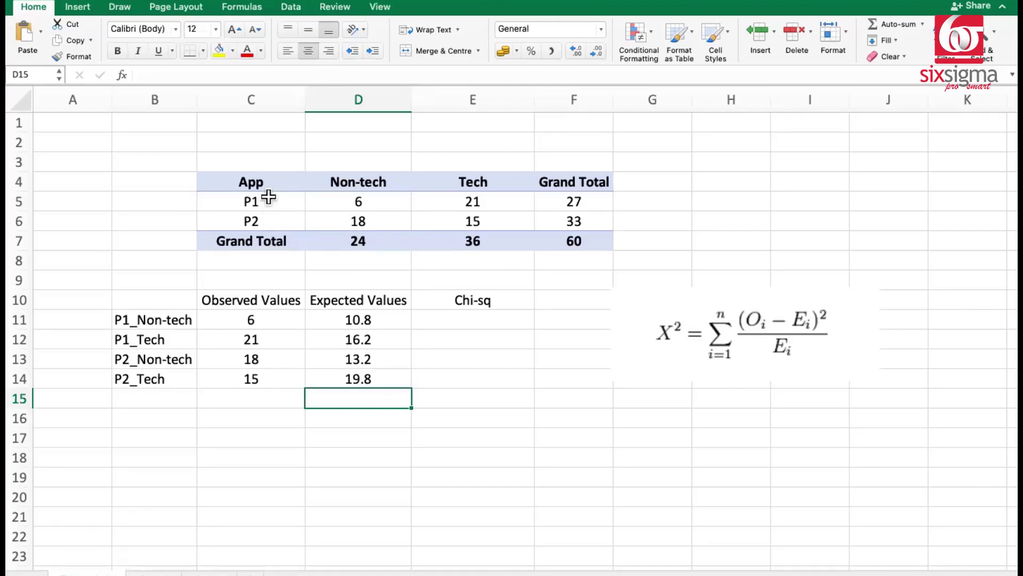
# Enter =D7/F7 in H7 for the Non-tech share of 0.4
pyautogui.click(726, 240)
pyautogui.write('=')
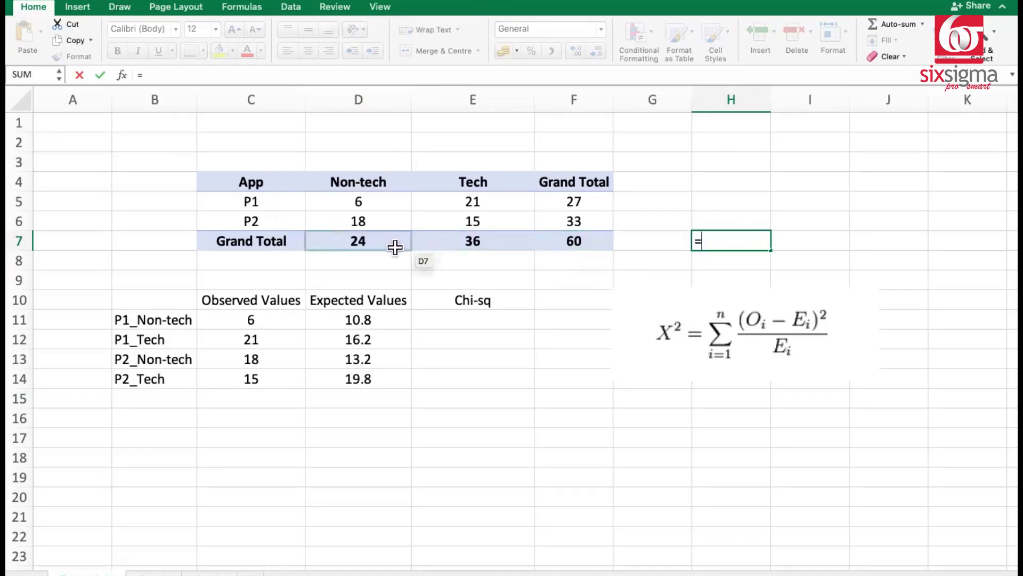
pyautogui.click(378, 244)
pyautogui.write('/')
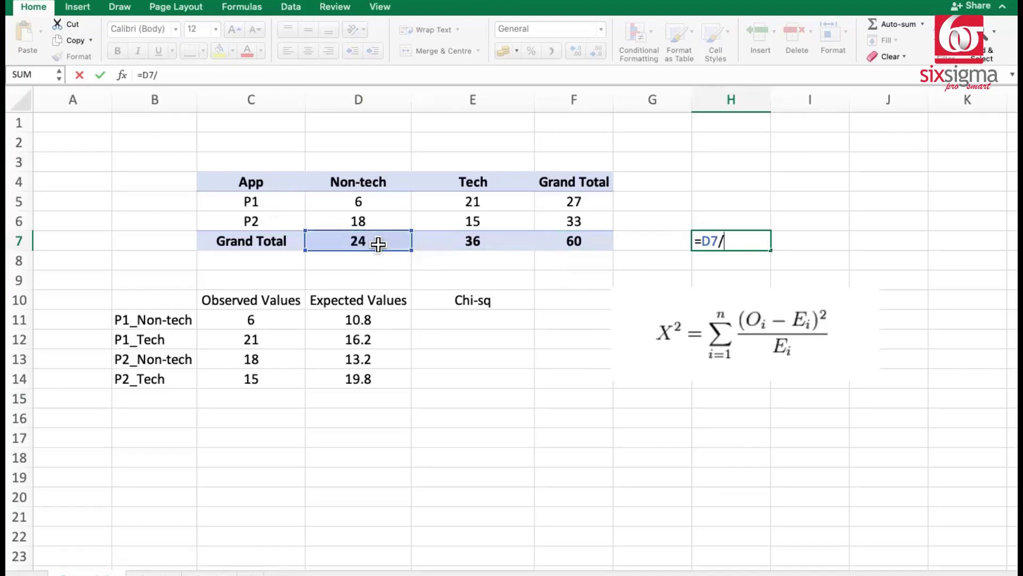
pyautogui.click(553, 240)
pyautogui.press('Return')
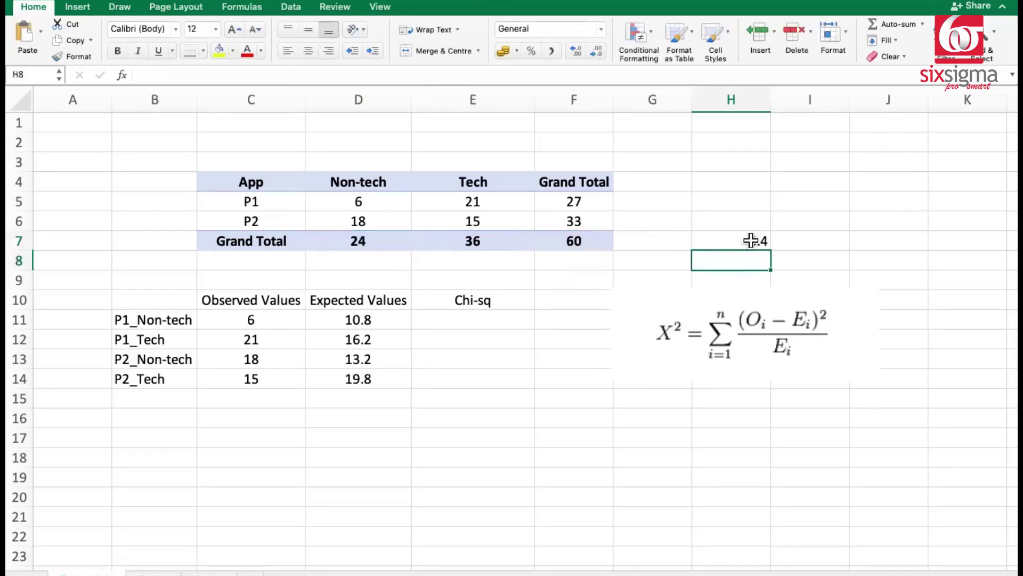
# Enter =E7/F7 in I7 for the Tech share of 0.6
pyautogui.click(814, 241)
pyautogui.write('=')
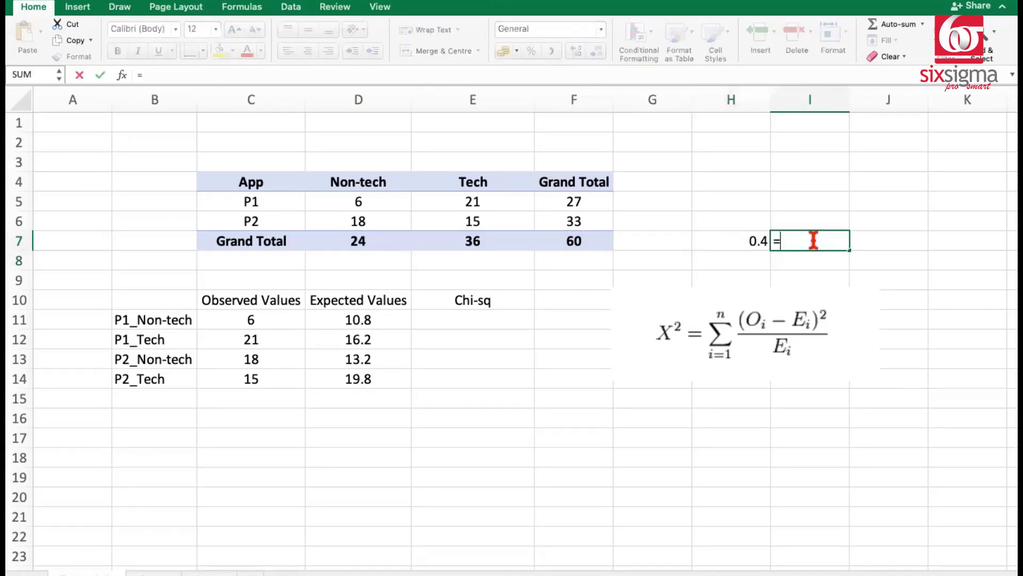
pyautogui.click(498, 244)
pyautogui.write('/')
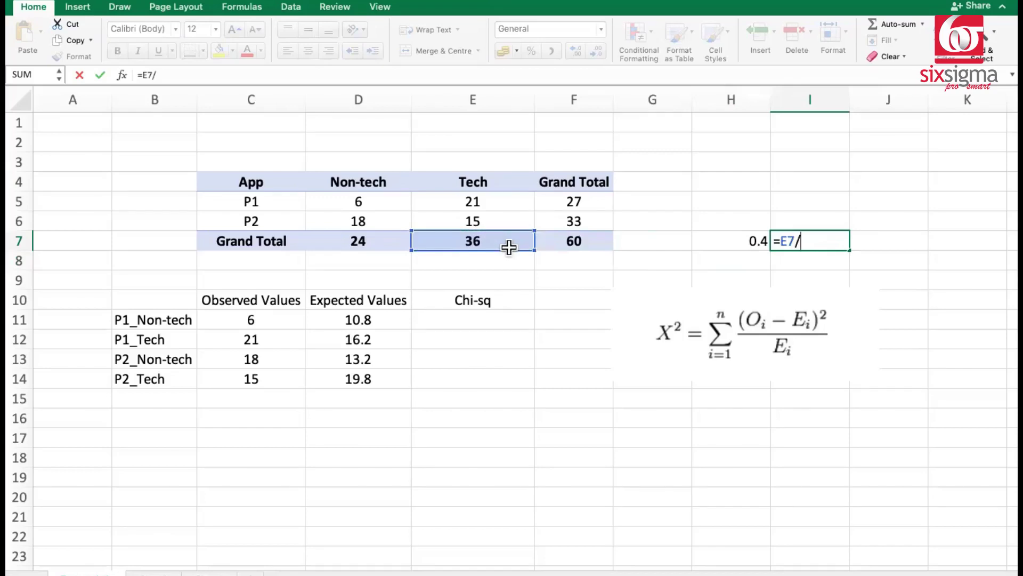
pyautogui.click(561, 243)
pyautogui.press('Return')
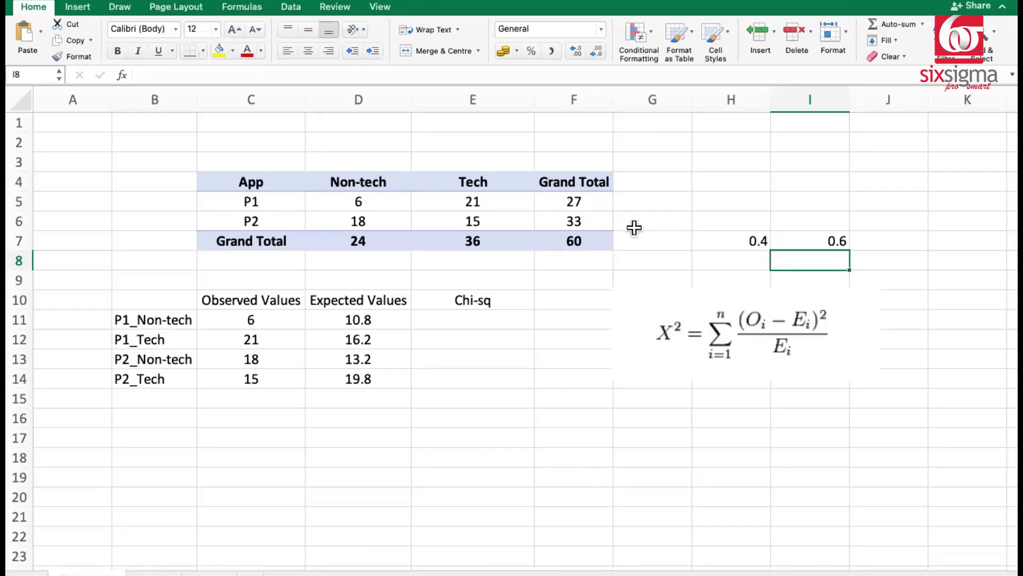
pyautogui.click(557, 201)
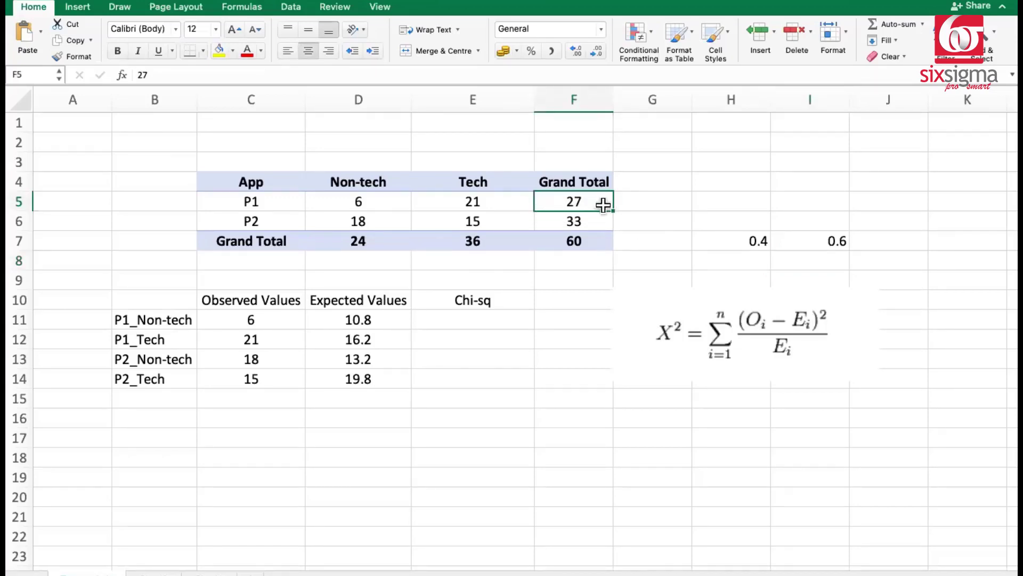
# Enter =F5*H7 in F11 to recompute the P1 Non-tech expected value as 10.8
pyautogui.click(586, 321)
pyautogui.write('=')
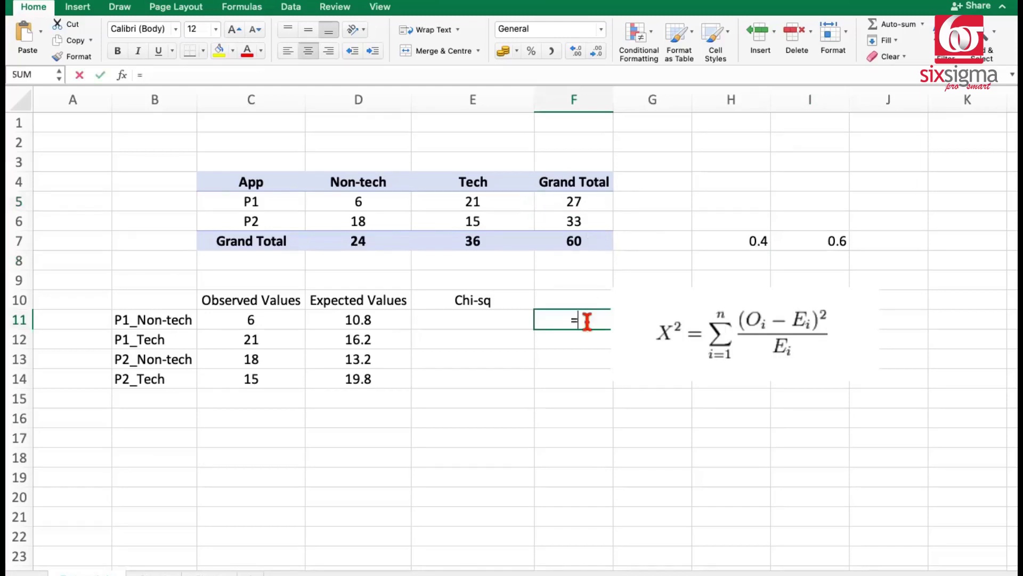
pyautogui.click(552, 200)
pyautogui.write('*')
pyautogui.click(727, 241)
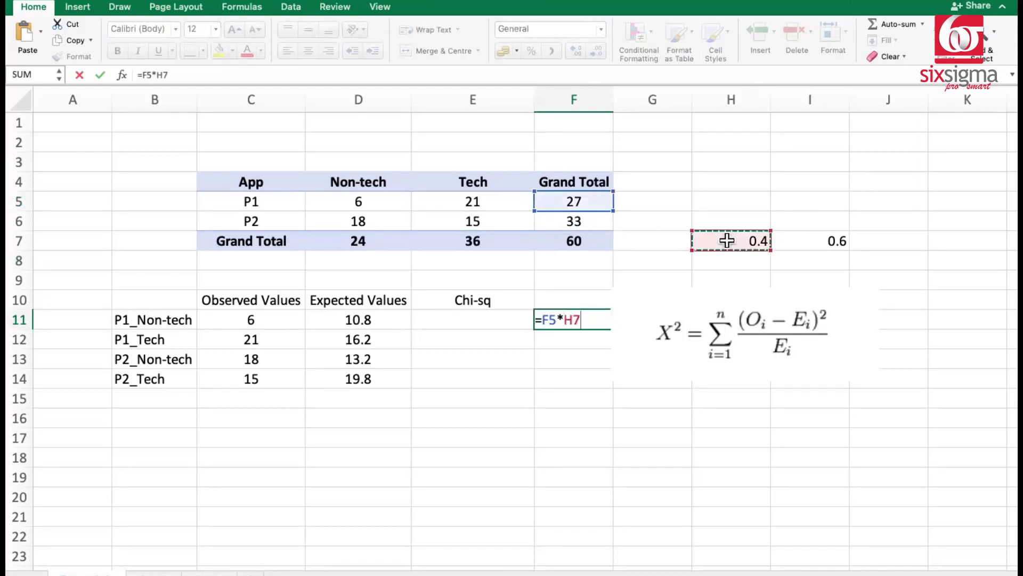
pyautogui.press('Return')
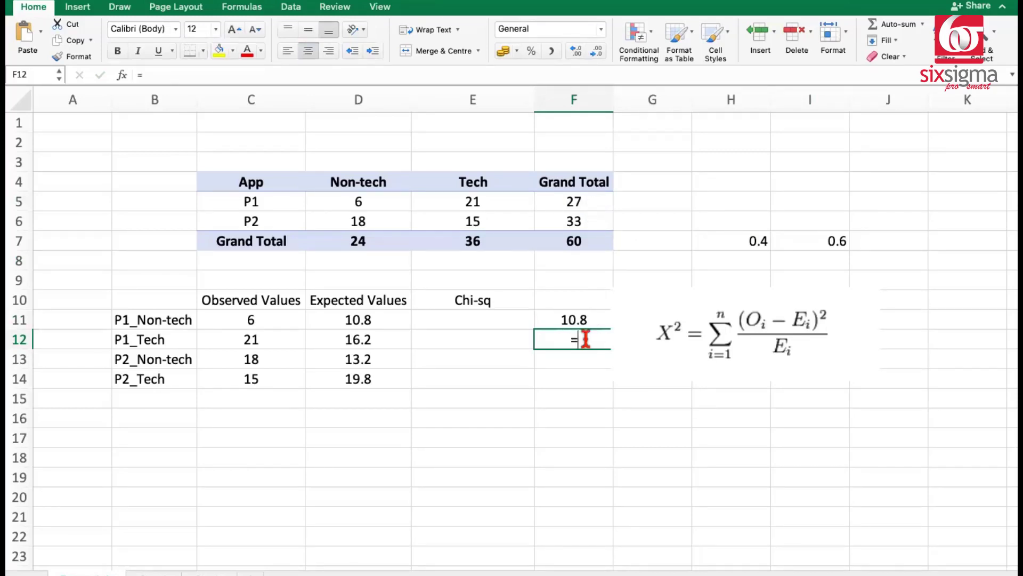
# Enter =F5*I7 in F12 to recompute the P1 Tech expected value as 16.2
pyautogui.click(589, 203)
pyautogui.click(589, 203)
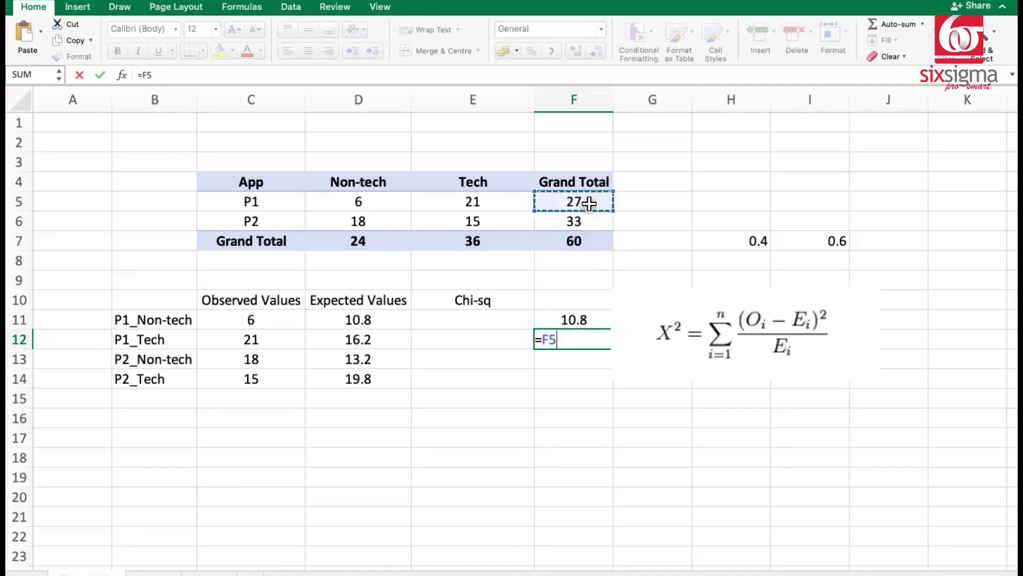
pyautogui.write('*')
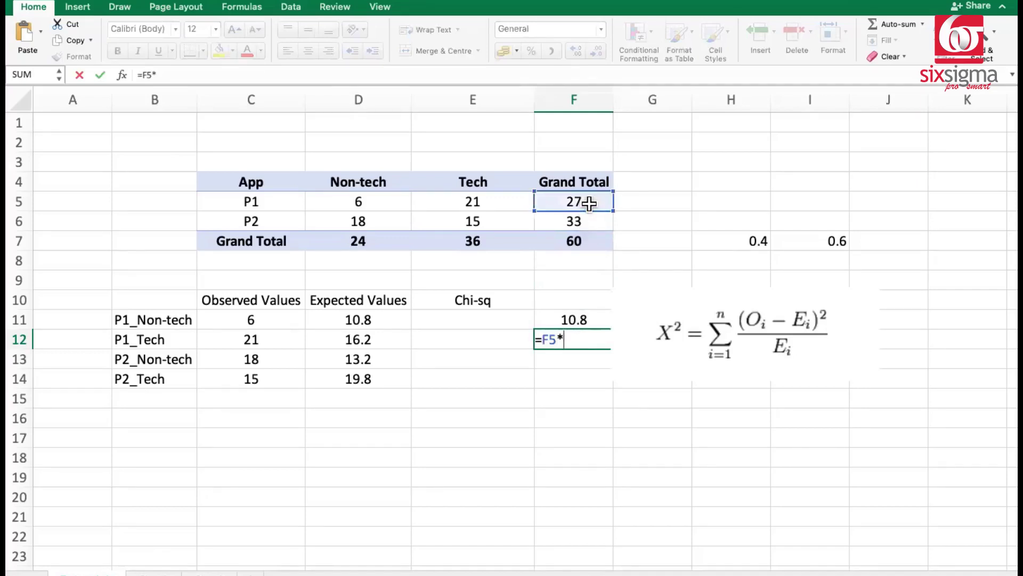
pyautogui.click(821, 238)
pyautogui.press('Return')
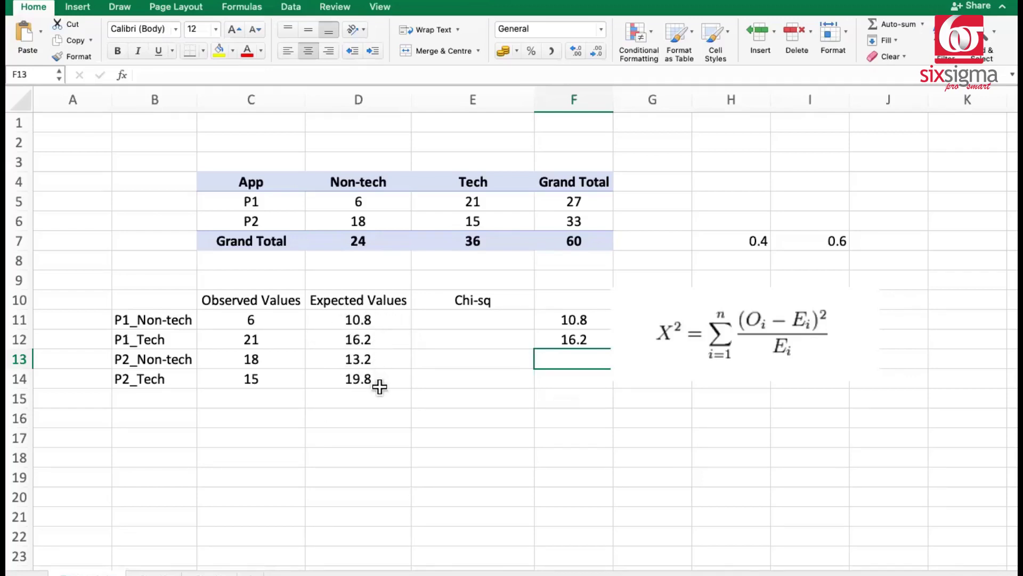
pyautogui.click(481, 324)
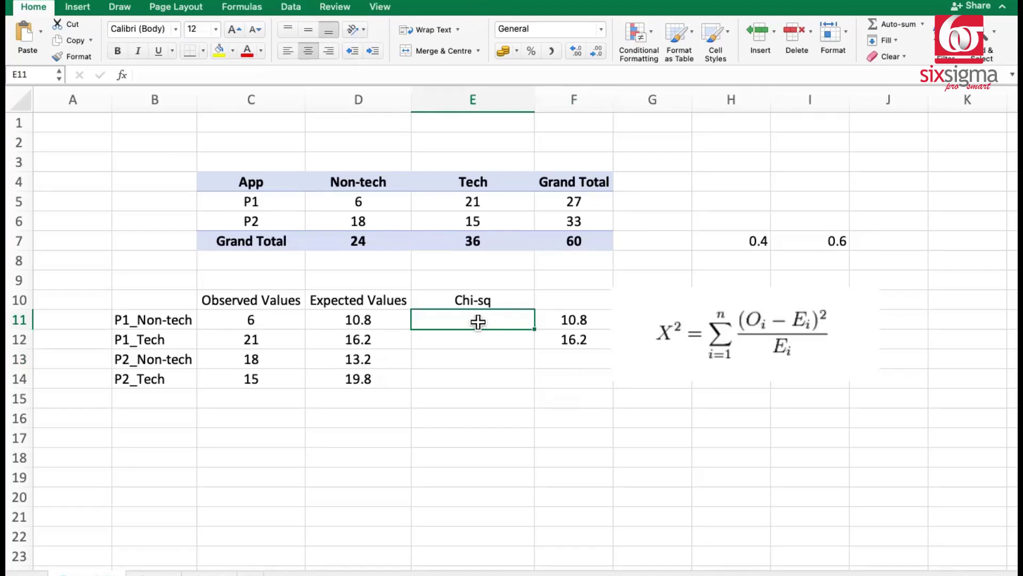
# Enter =(C11-D11)^2/D11 in E11 and fill it down to E14, giving 2.13, 1.42, 1.75, 1.16
pyautogui.write('=(')
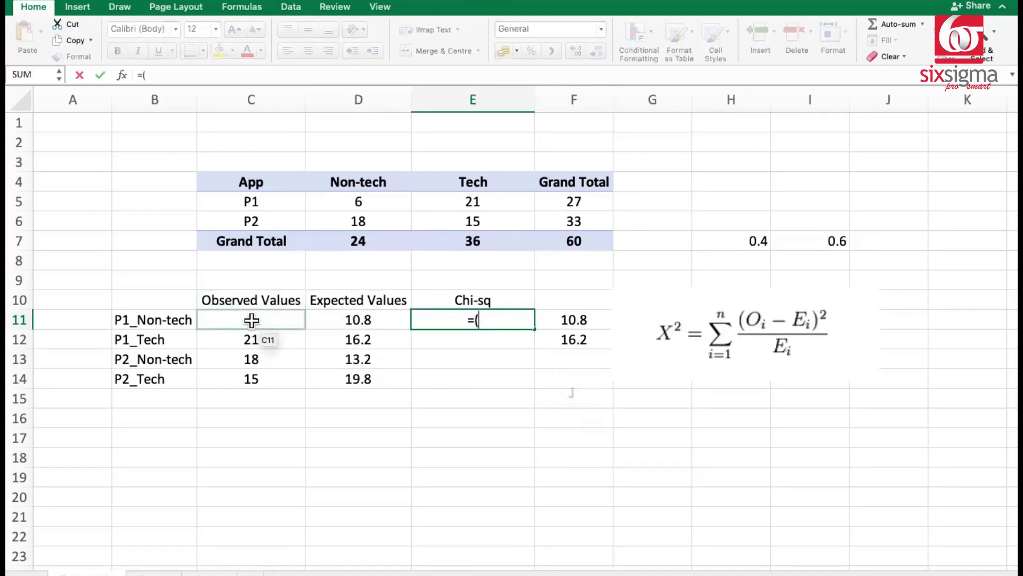
pyautogui.click(252, 320)
pyautogui.write('-')
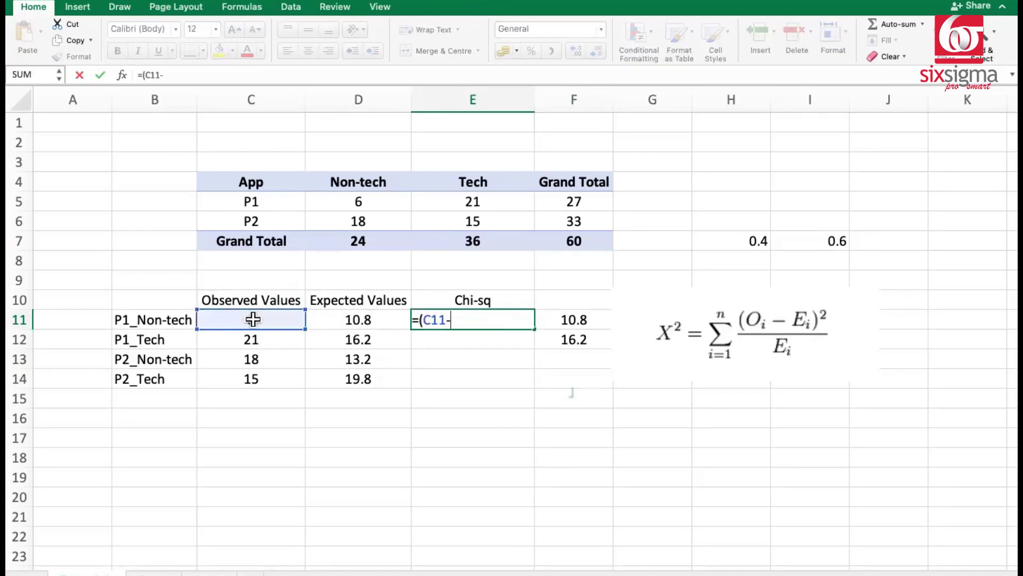
pyautogui.click(331, 320)
pyautogui.write(')^2/')
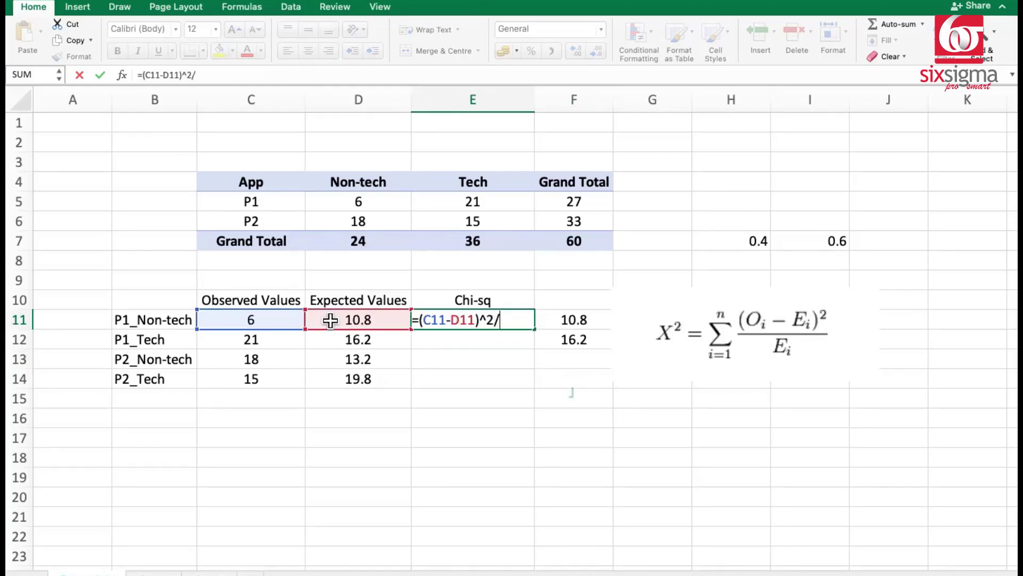
pyautogui.click(330, 320)
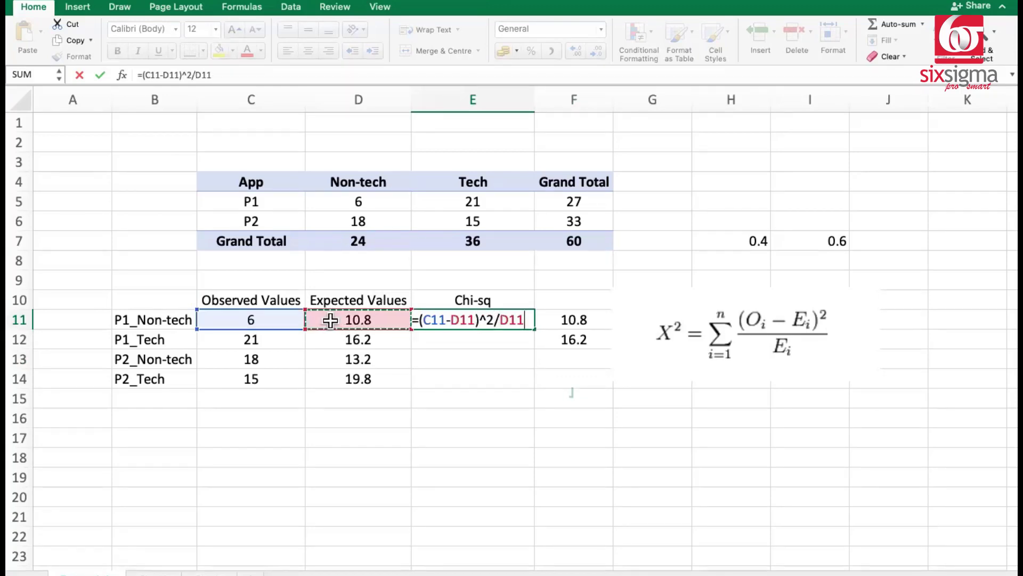
pyautogui.press('Return')
pyautogui.click(477, 321)
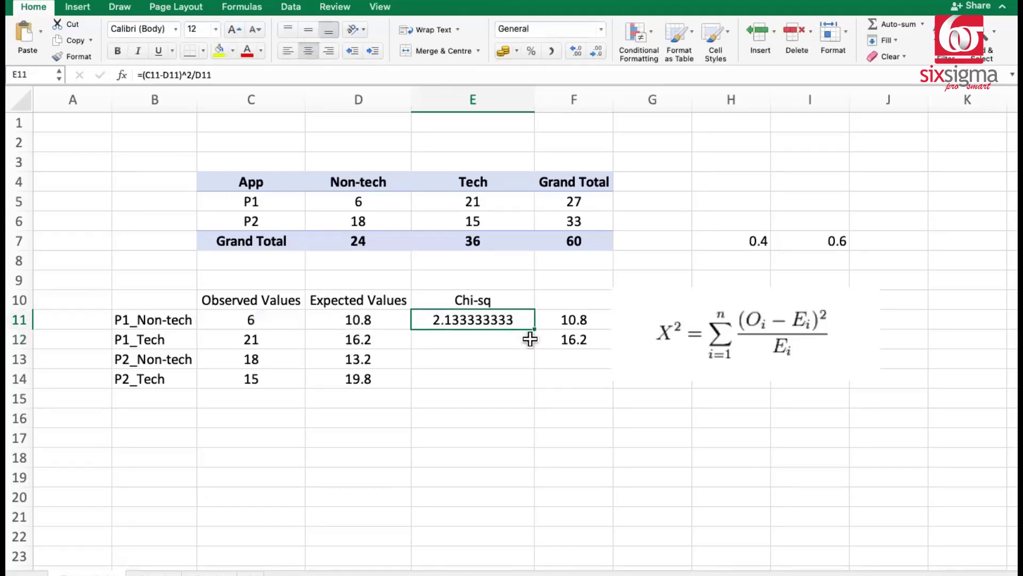
pyautogui.doubleClick(534, 329)
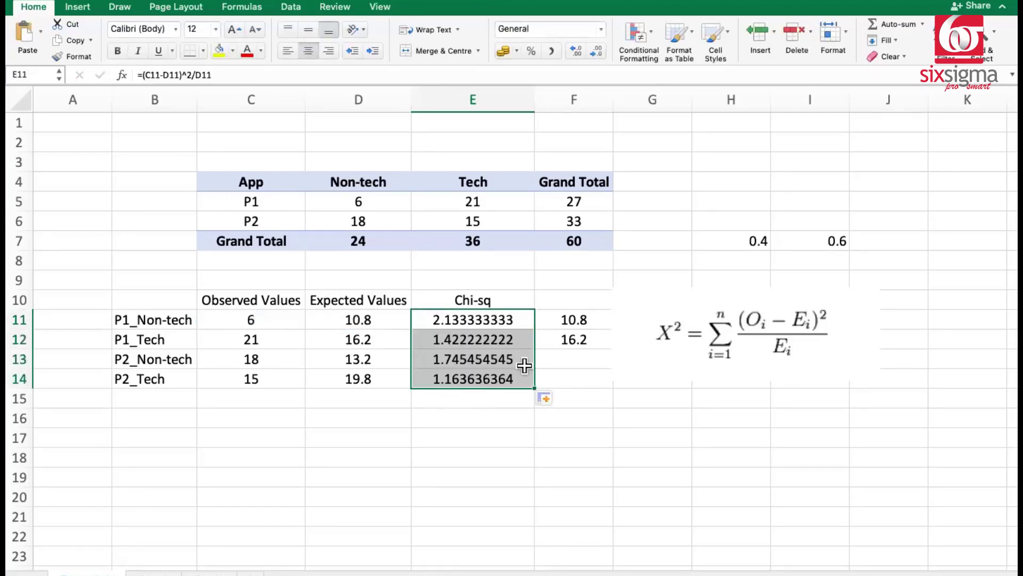
pyautogui.click(463, 402)
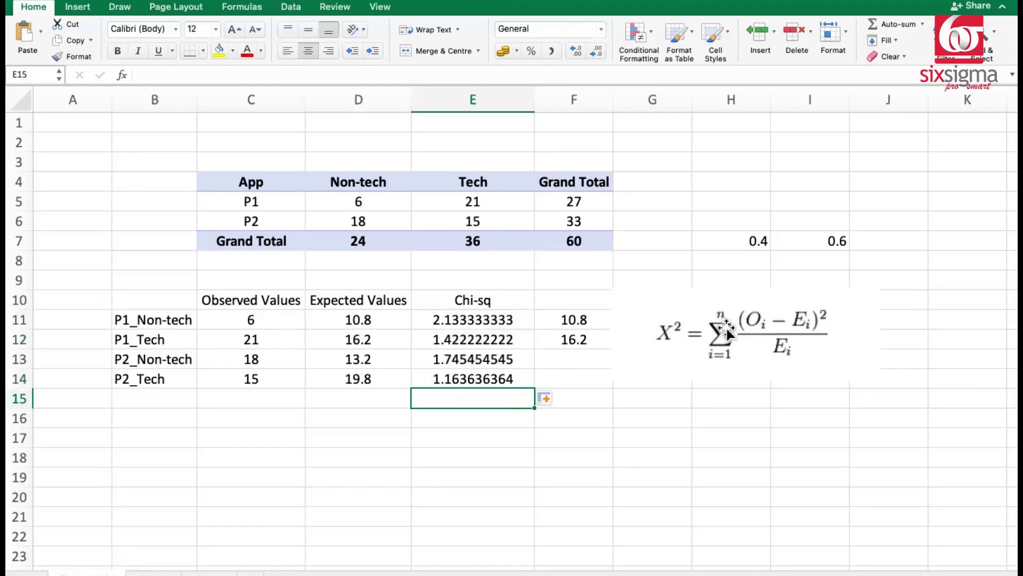
# Enter =SUM(E11:E14) in E15 for a chi-square total of 6.464646465
pyautogui.write('=')
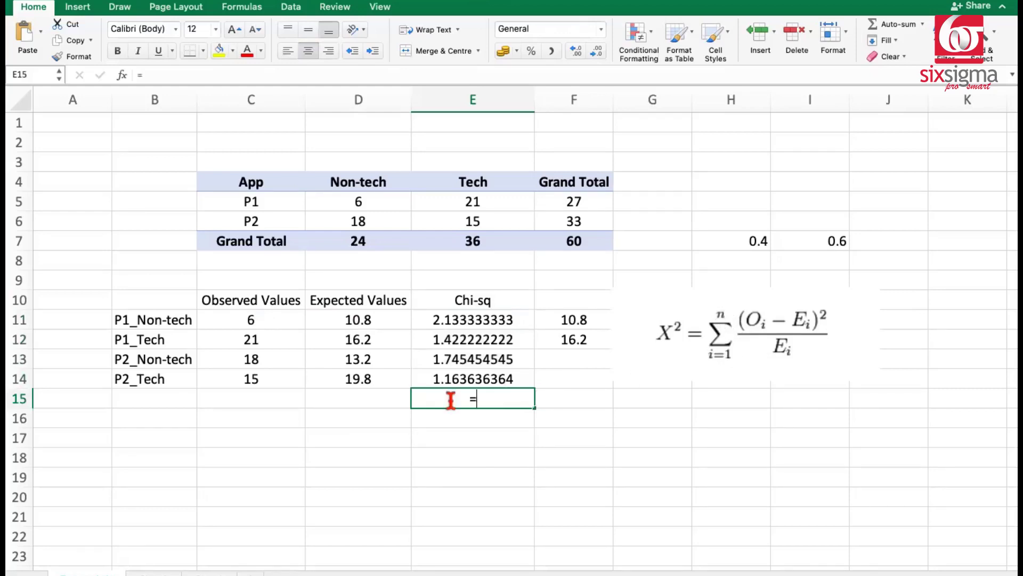
pyautogui.write('sum(')
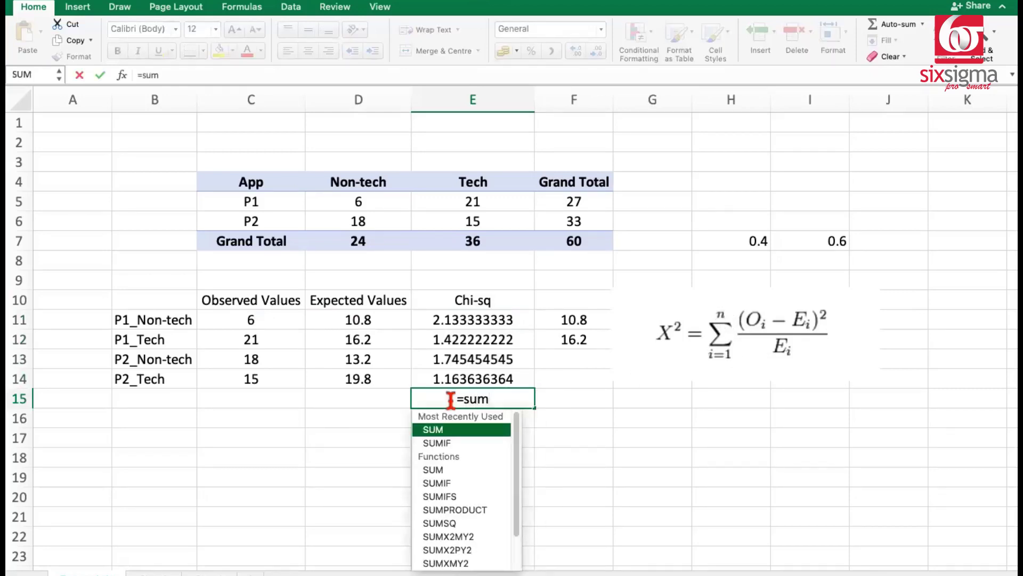
pyautogui.click(465, 321)
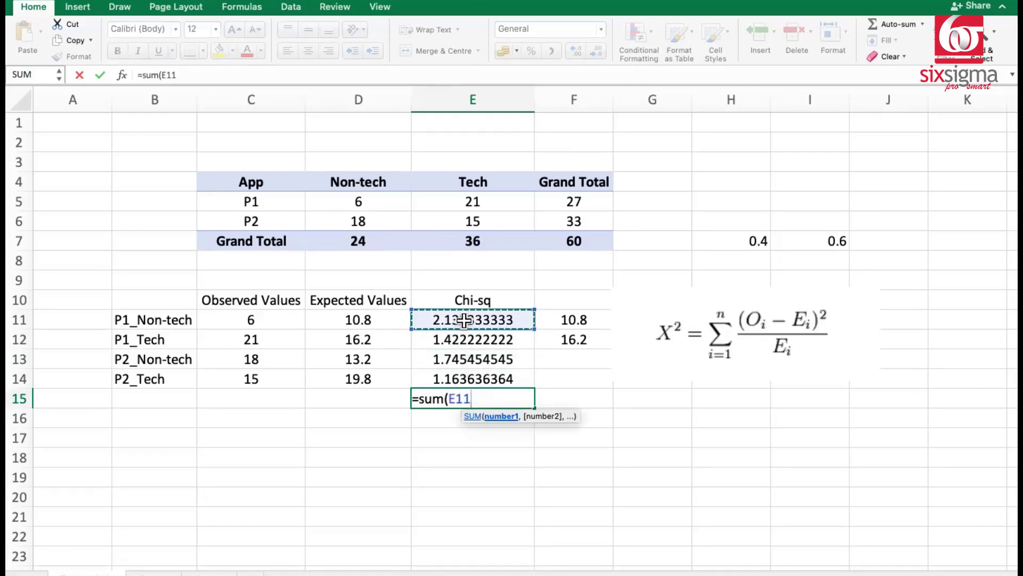
pyautogui.hotkey('shift', 'Down')
pyautogui.hotkey('shift', 'Down')
pyautogui.hotkey('shift', 'Down')
pyautogui.press('Return')
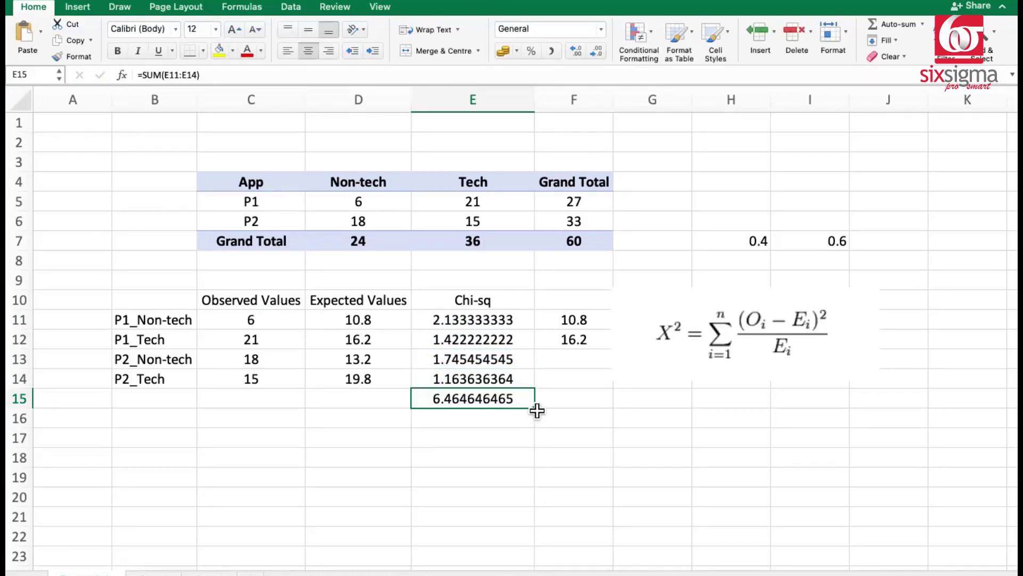